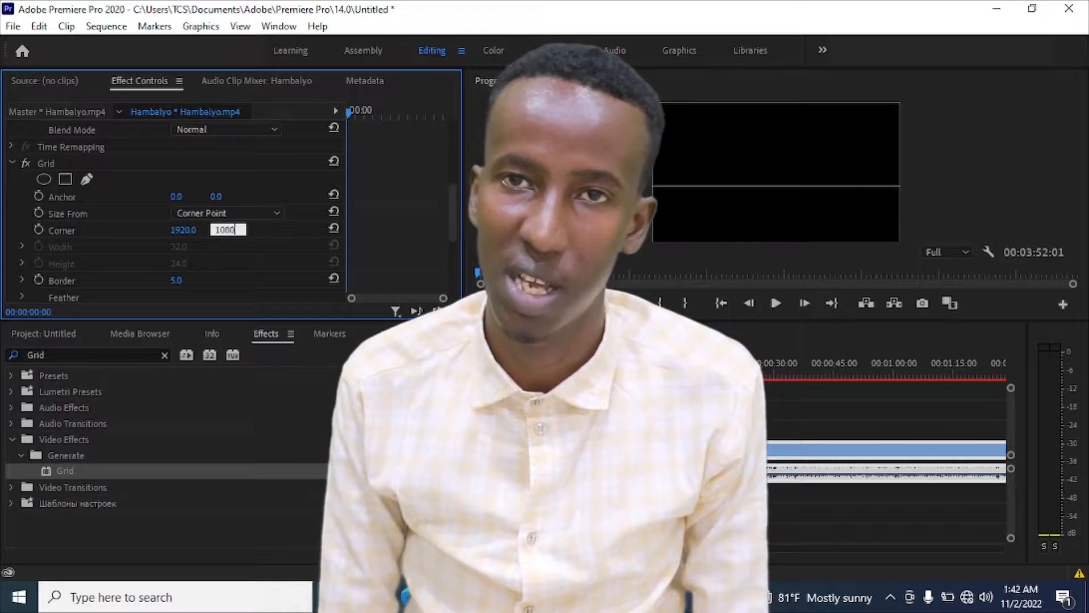
Set the Grid effect's vertical corner value to 1080 and scale the clip down inside the program frame
key("Return")
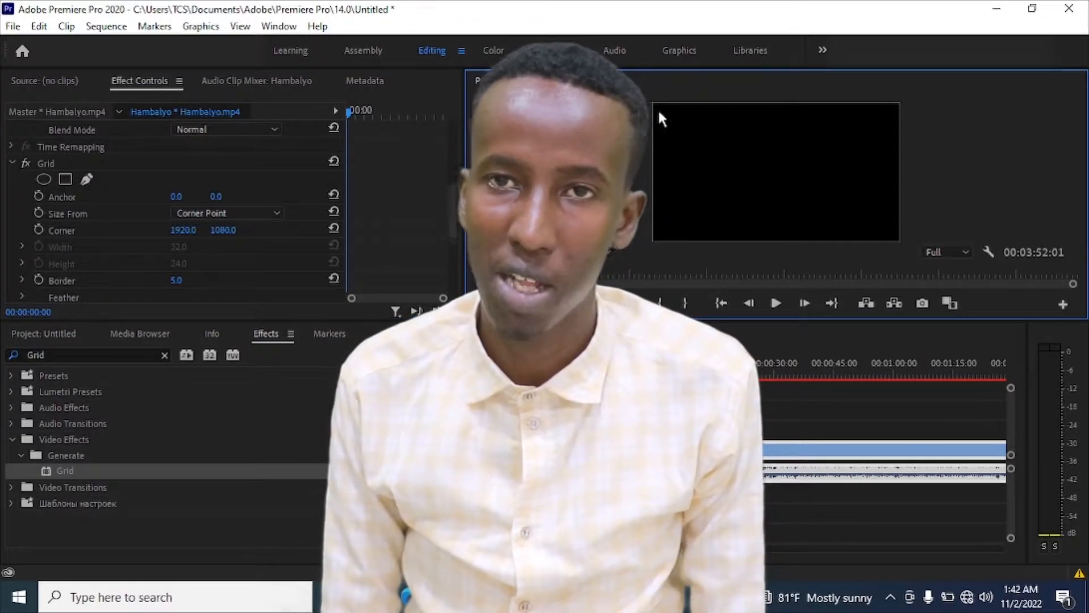
left_click(667, 133)
left_click(873, 191)
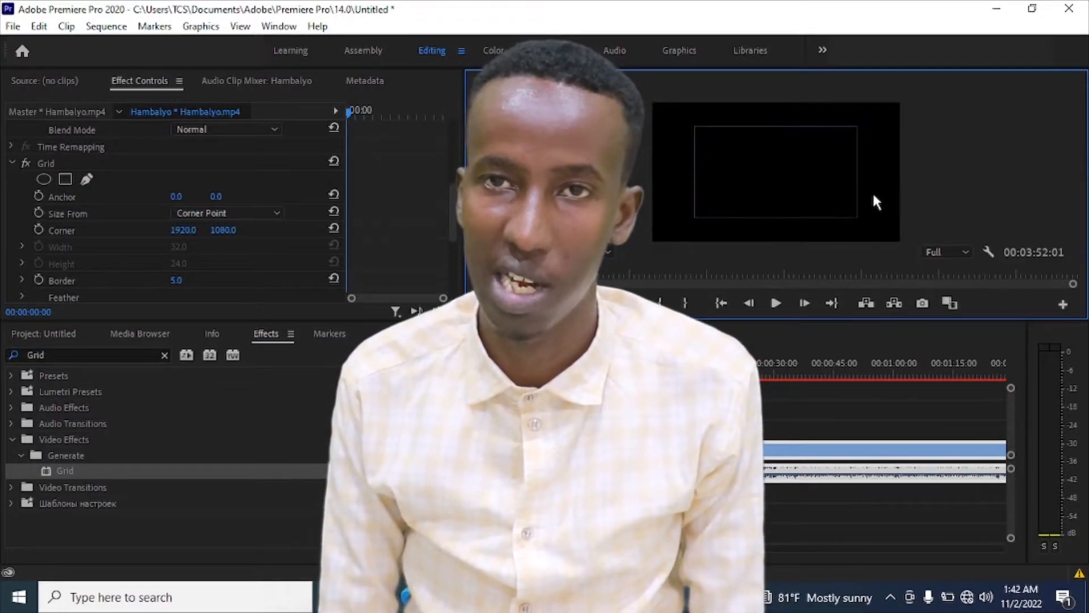
Play back the sequence to check the thin grid border around the scaled-down clip
left_click(777, 303)
left_click(737, 454)
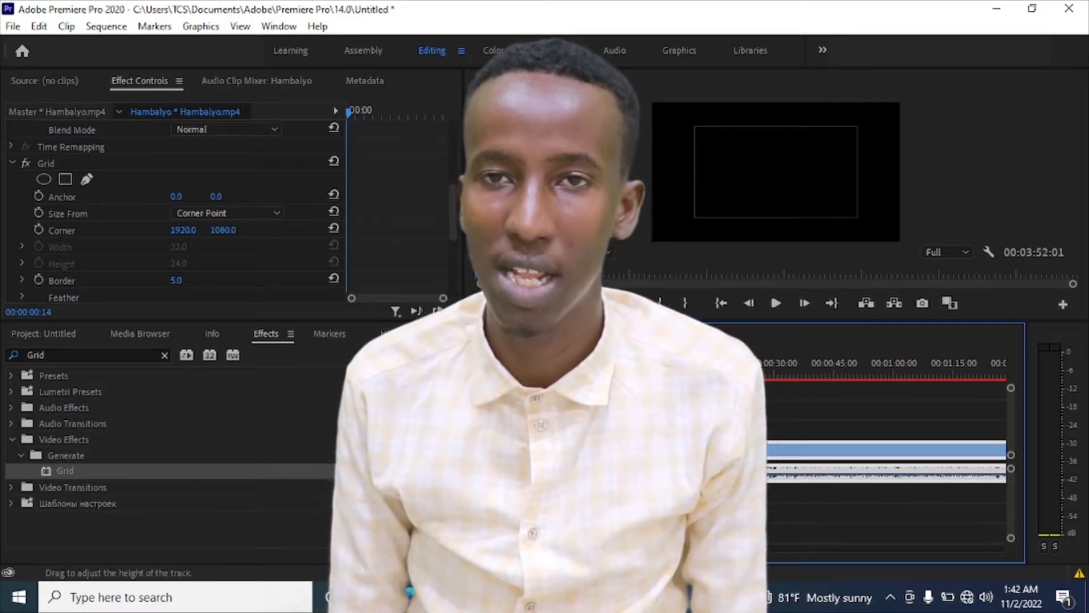
left_click(769, 303)
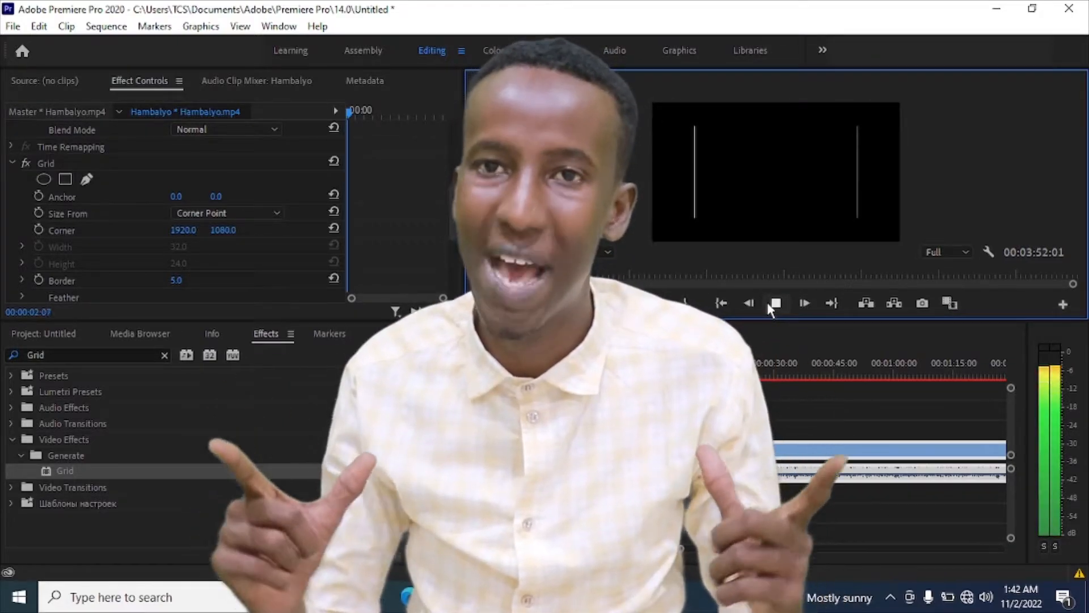
left_click(681, 374)
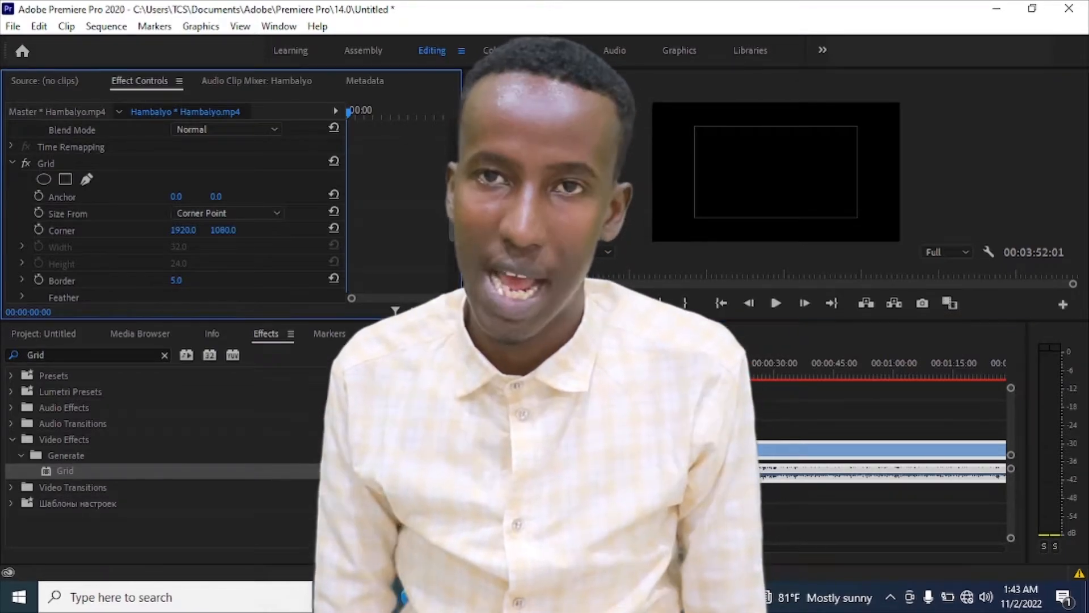
Set the Grid effect's border width to 31 and its color to red
scroll(127, 202, "down", 3)
left_click_drag(176, 215, 193, 215)
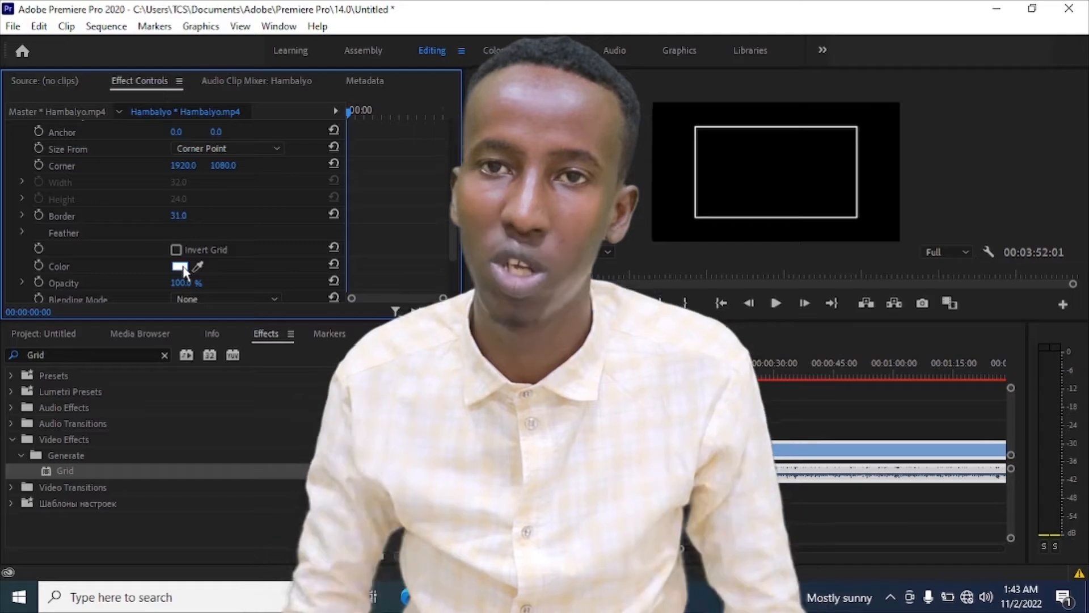
left_click(183, 266)
left_click(266, 289)
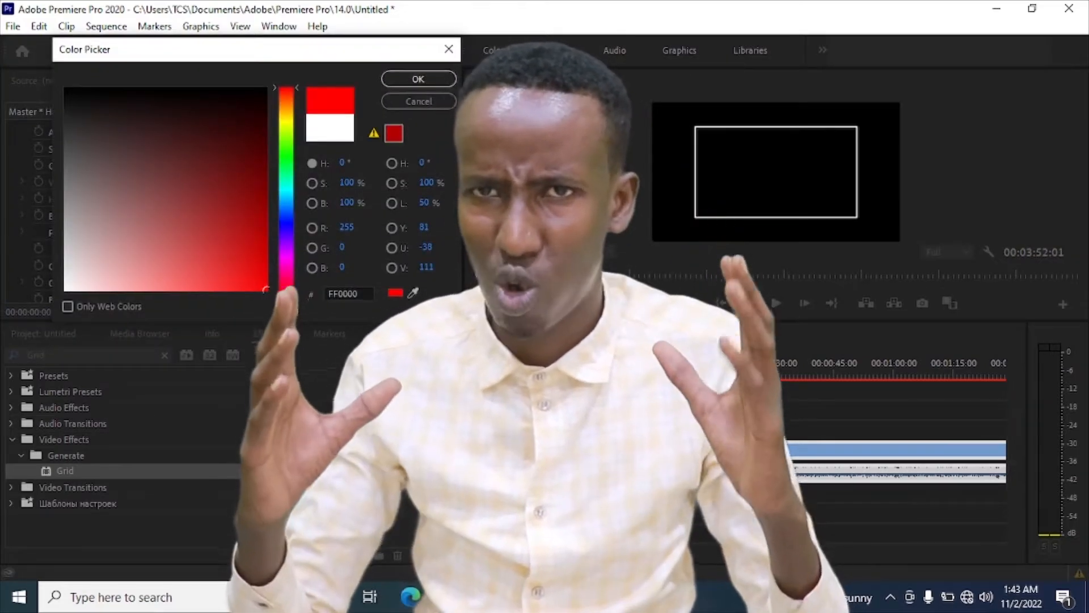
left_click(403, 79)
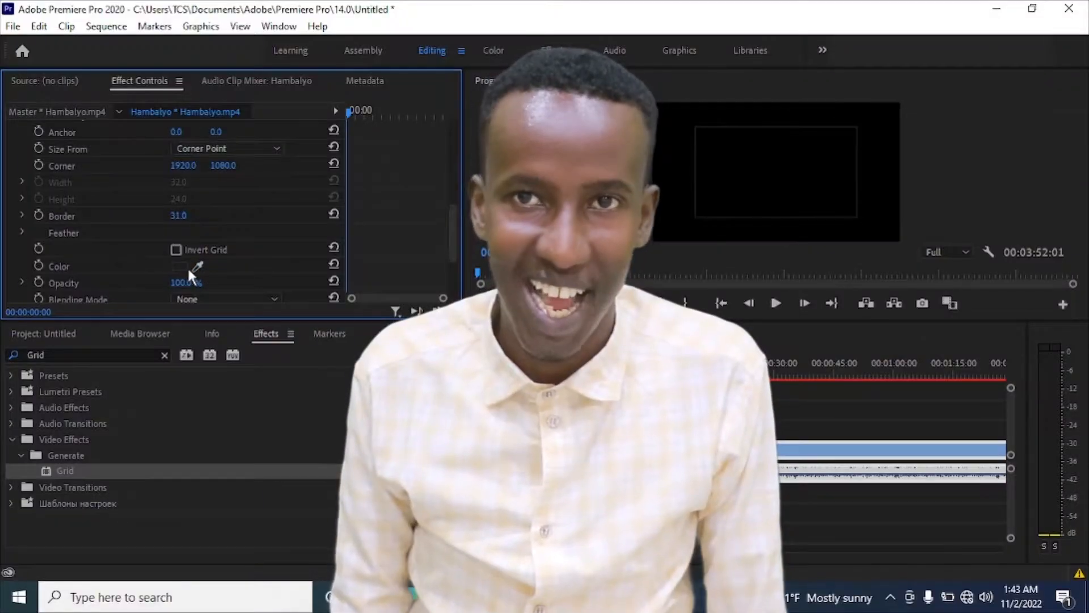
left_click(183, 266)
left_click(273, 50)
left_click(415, 77)
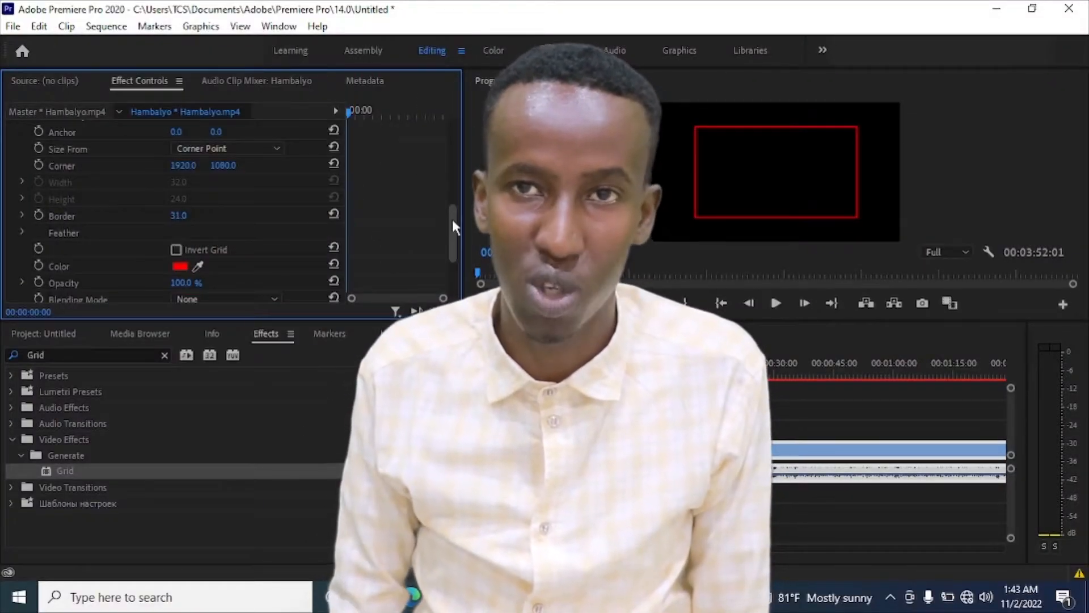
Set the Grid effect's blending mode to Normal and play the sequence to preview the framed footage
left_click_drag(452, 218, 453, 253)
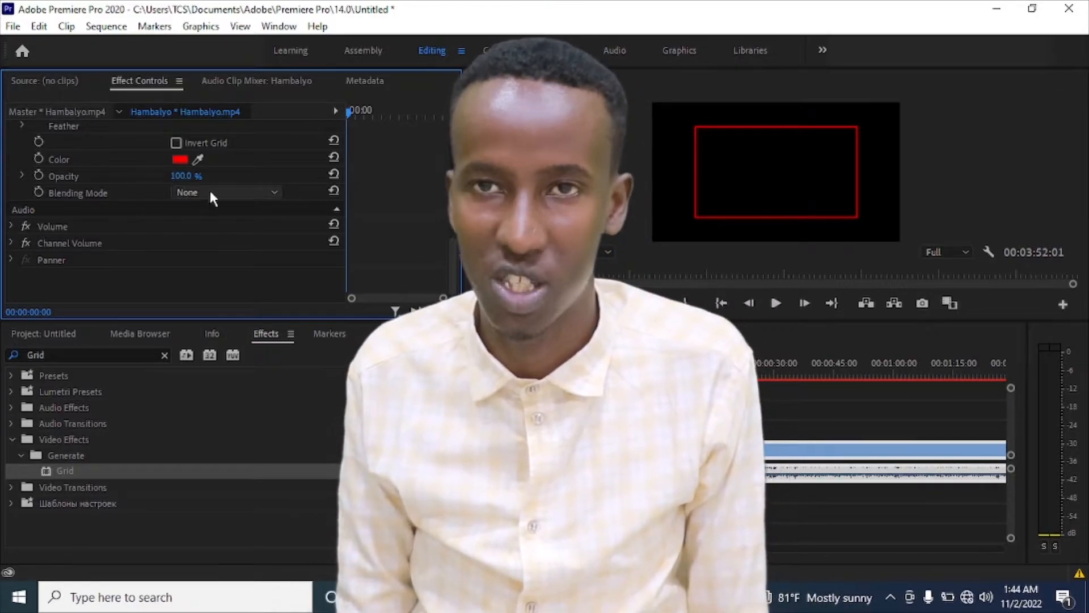
left_click(254, 191)
left_click(227, 224)
key("space")
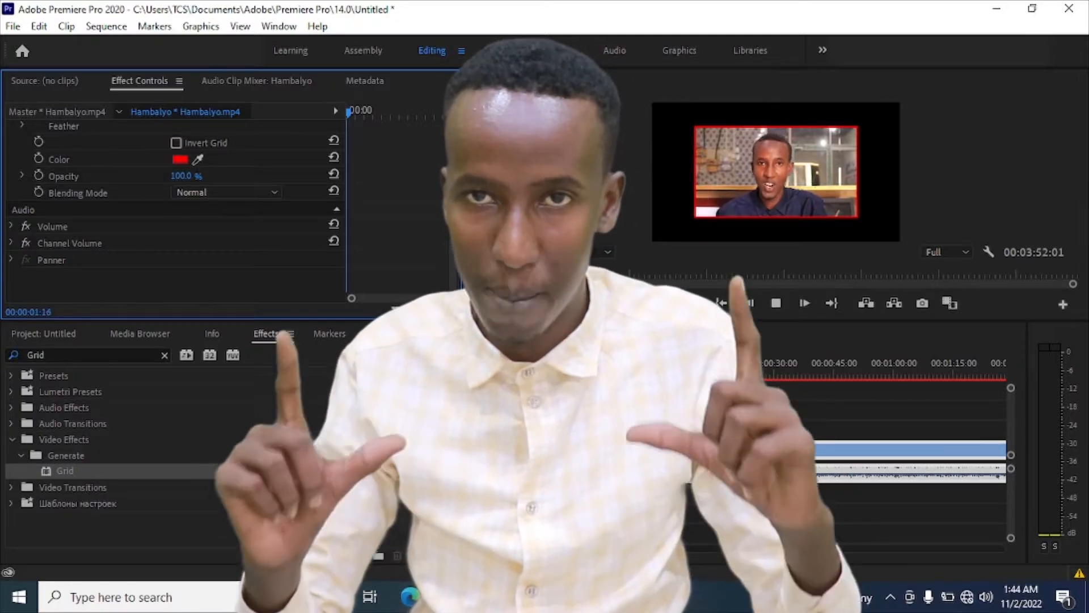
Resize and reposition the red-bordered clip directly within the program frame
left_click(820, 218)
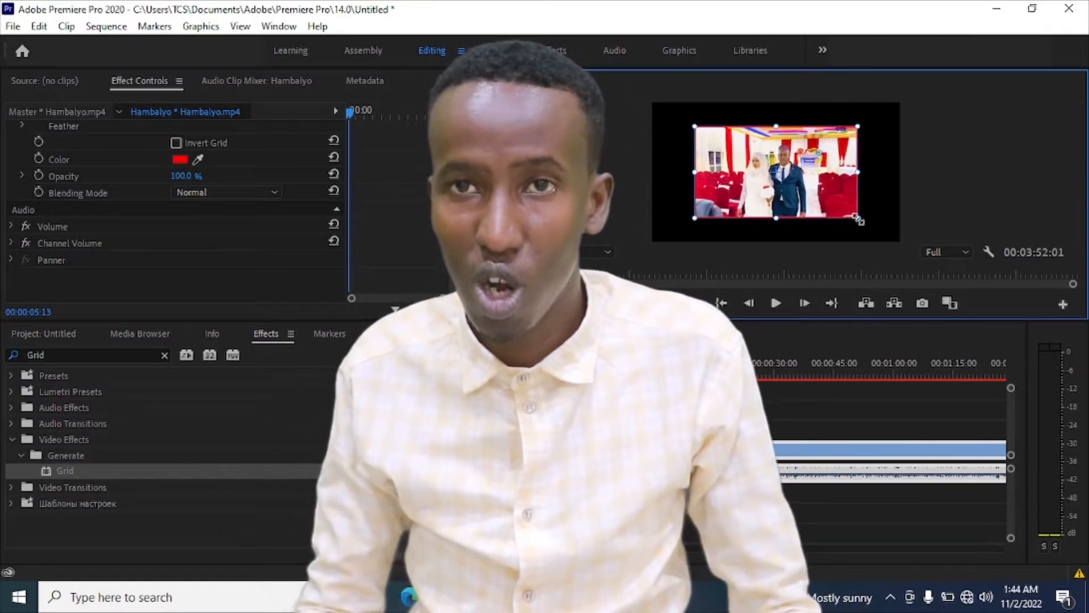
left_click_drag(874, 228, 810, 195)
mouse_move(760, 164)
left_mouse_down()
mouse_move(718, 143)
mouse_move(763, 171)
left_mouse_up()
left_click_drag(826, 209, 905, 244)
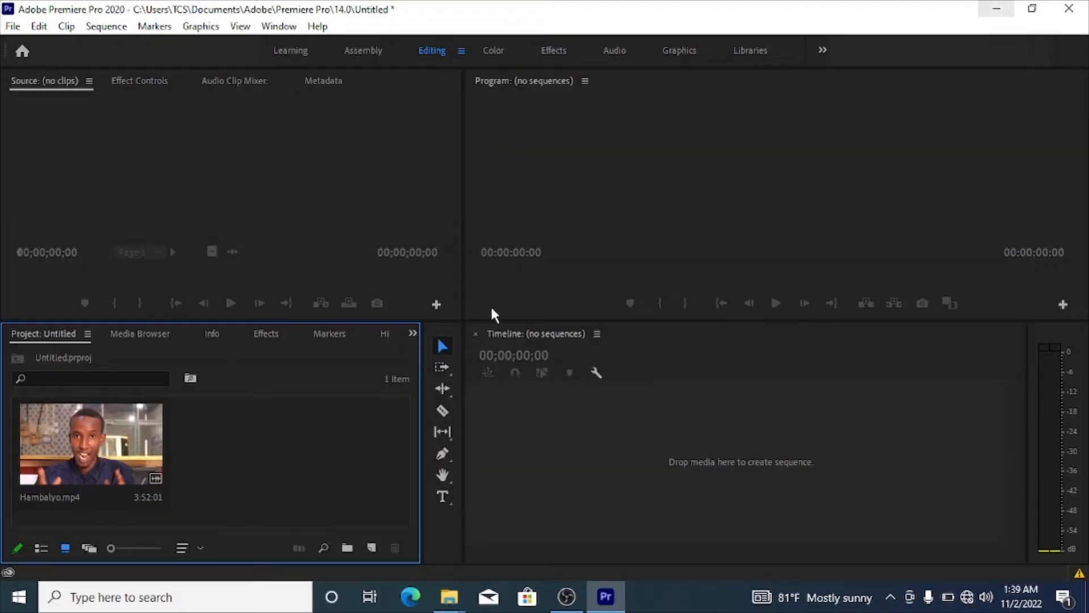
Create a sequence from Hambalyo.mp4 on the empty timeline and select its clip
left_click_drag(143, 440, 519, 452)
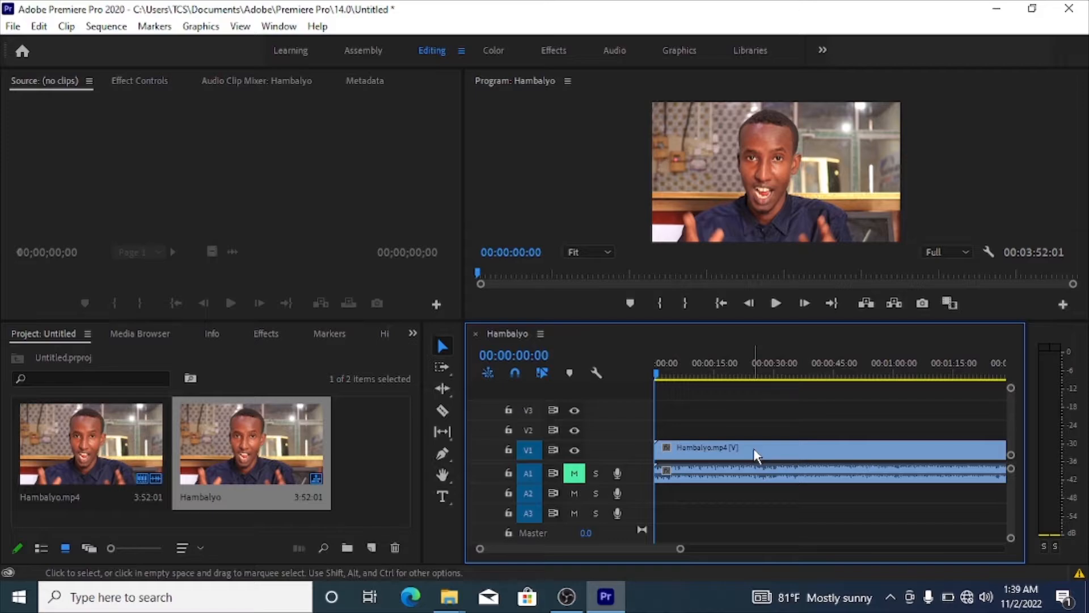
left_click(754, 450)
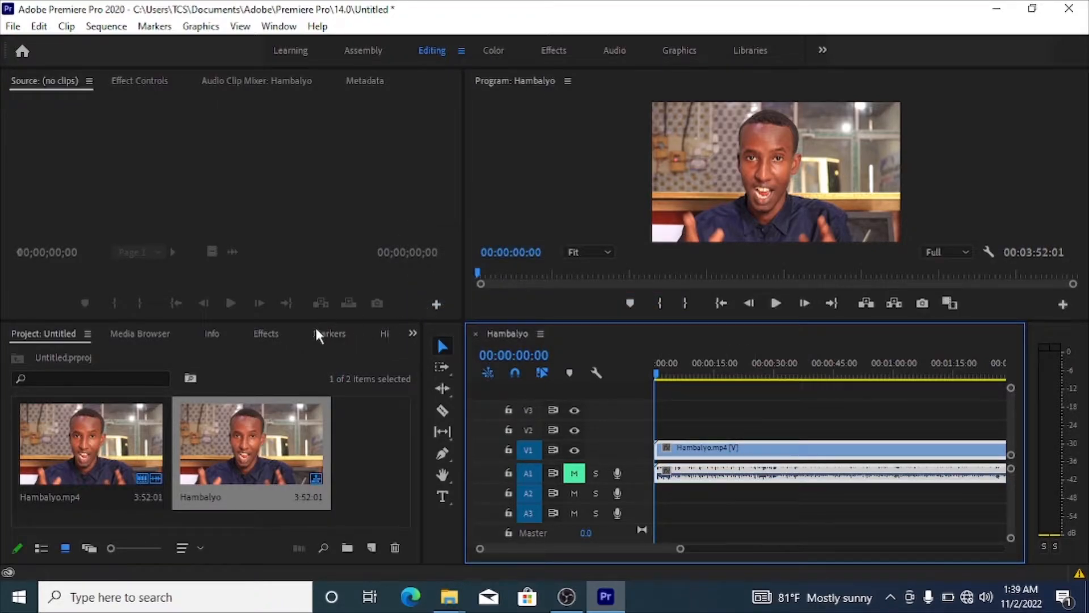
Search the effects for "Grid" and apply the Grid video effect to the Hambalyo.mp4 clip on V1
left_click(412, 333)
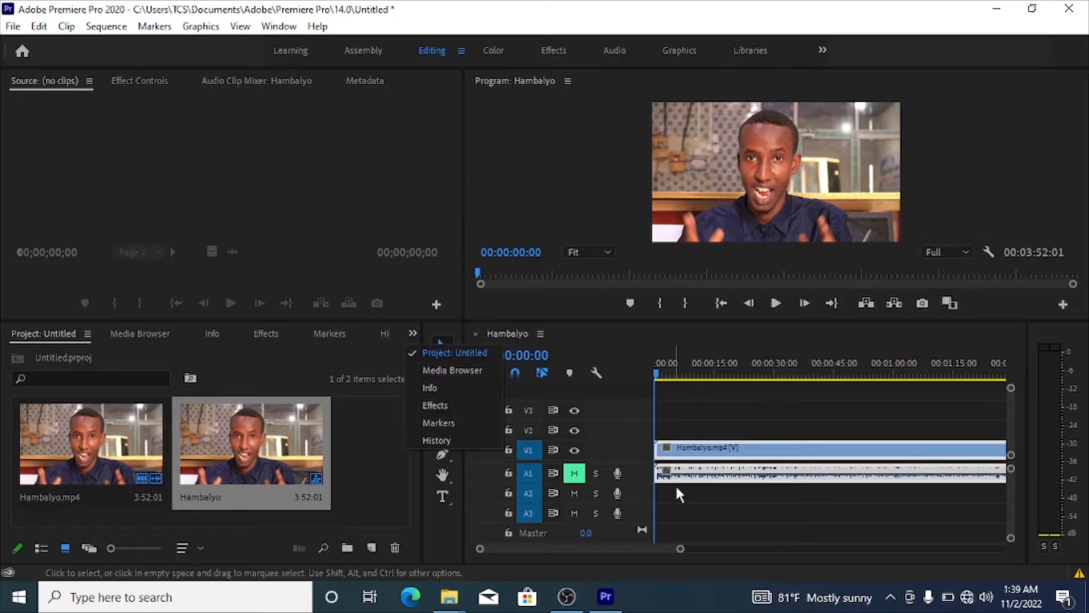
left_click(278, 26)
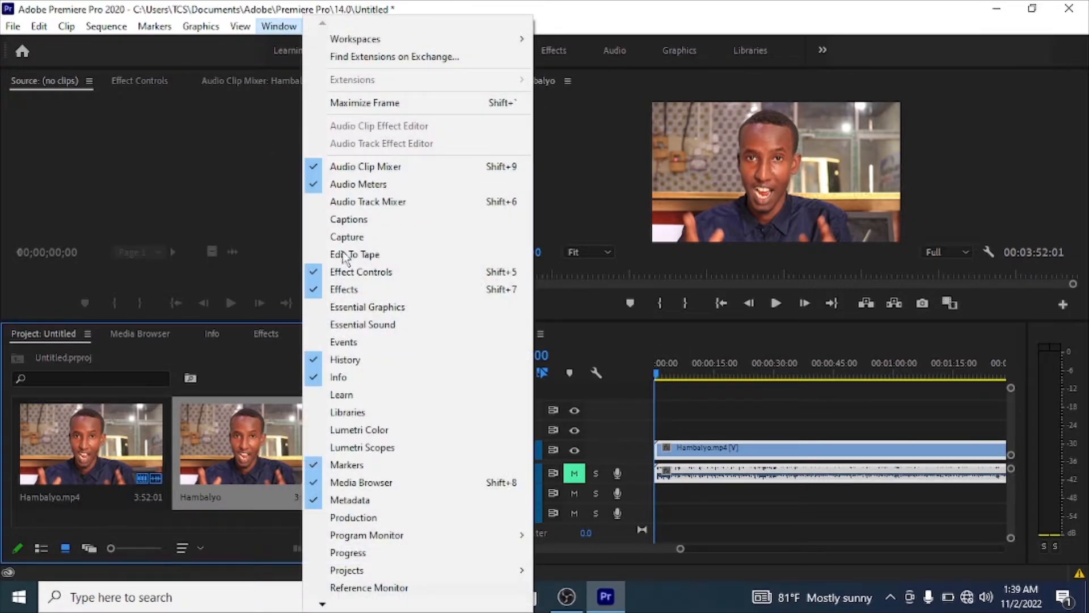
left_click(350, 291)
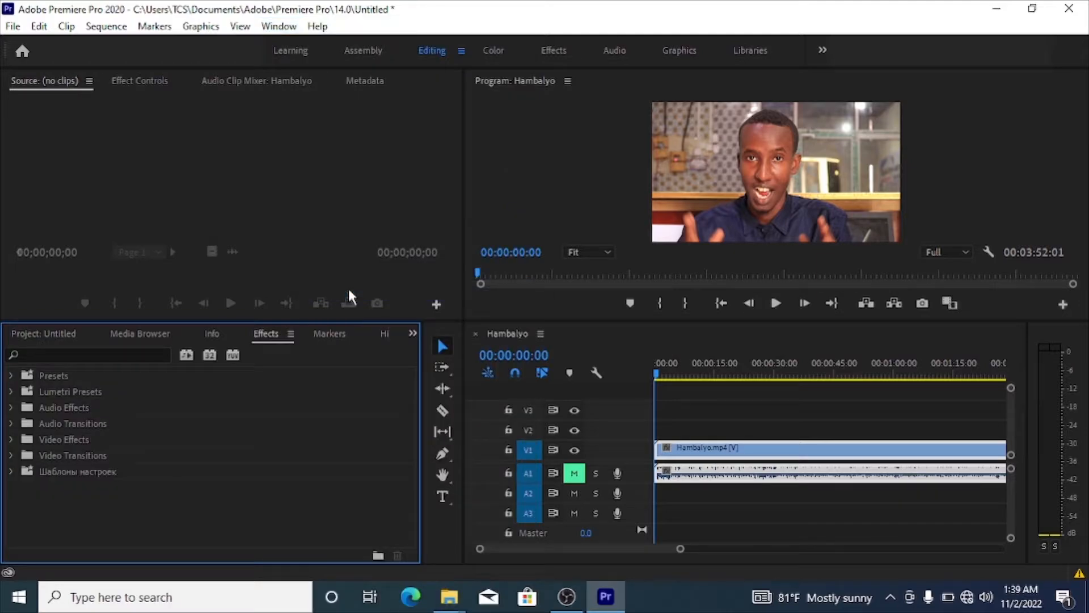
left_click(105, 354)
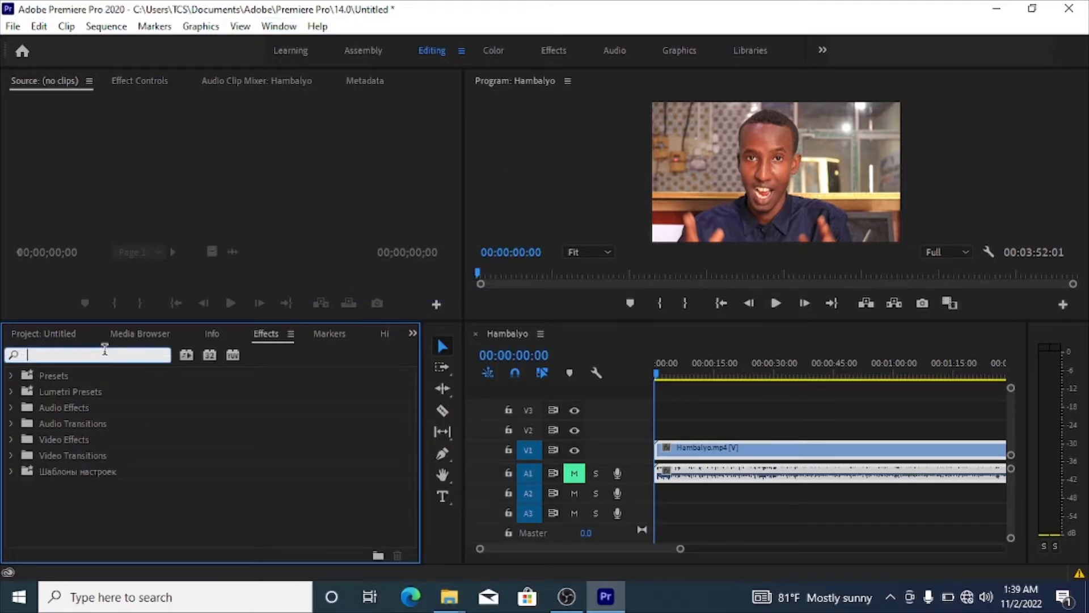
type("Grid")
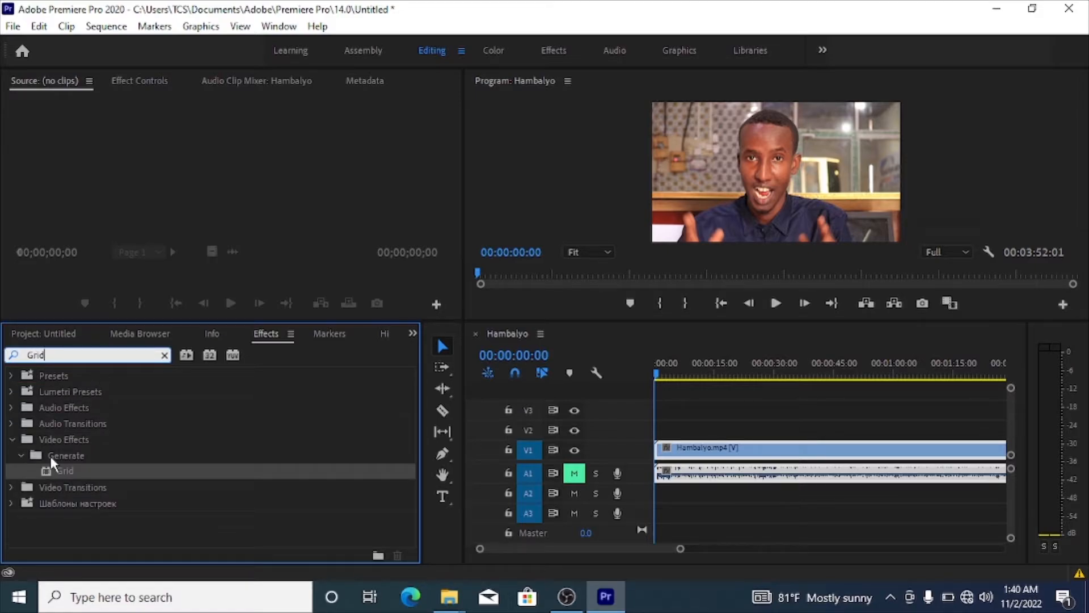
left_click_drag(62, 470, 697, 450)
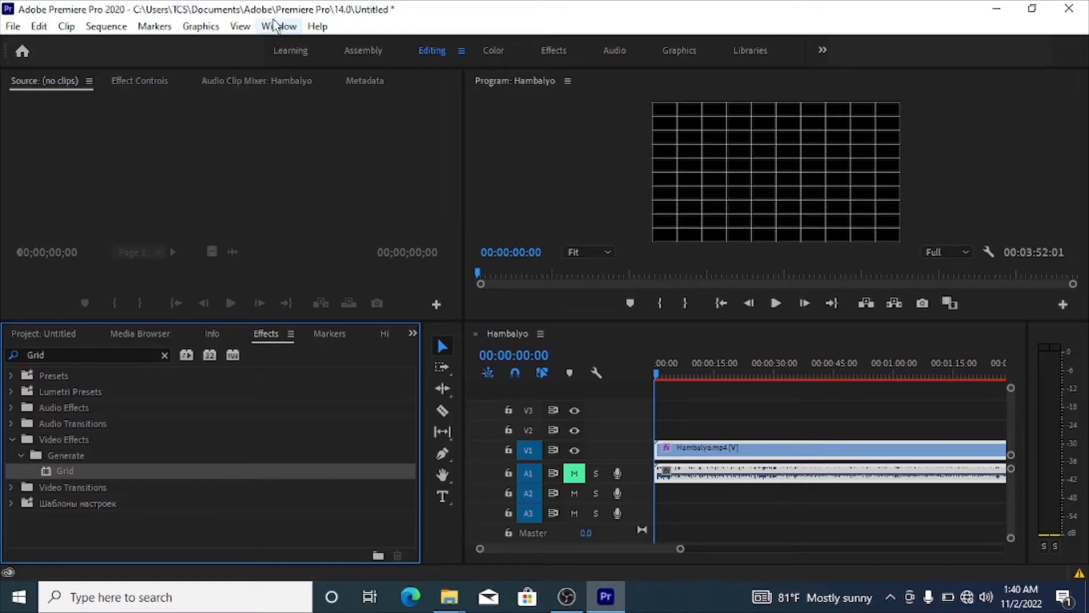
Show the clip's effect controls and set the Grid effect's anchor to 0, 0
left_click(278, 26)
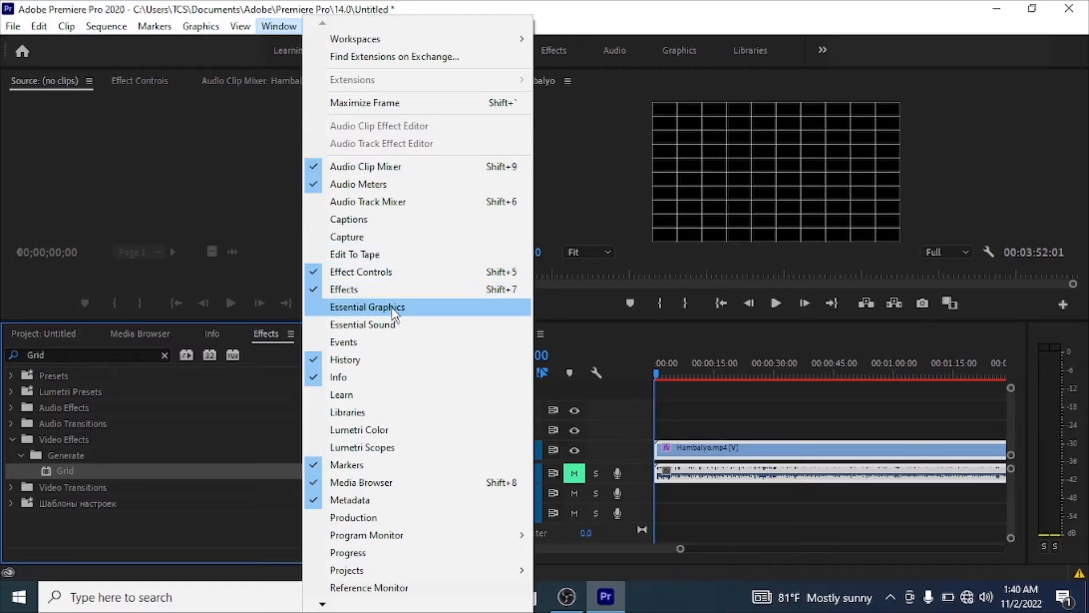
left_click(391, 271)
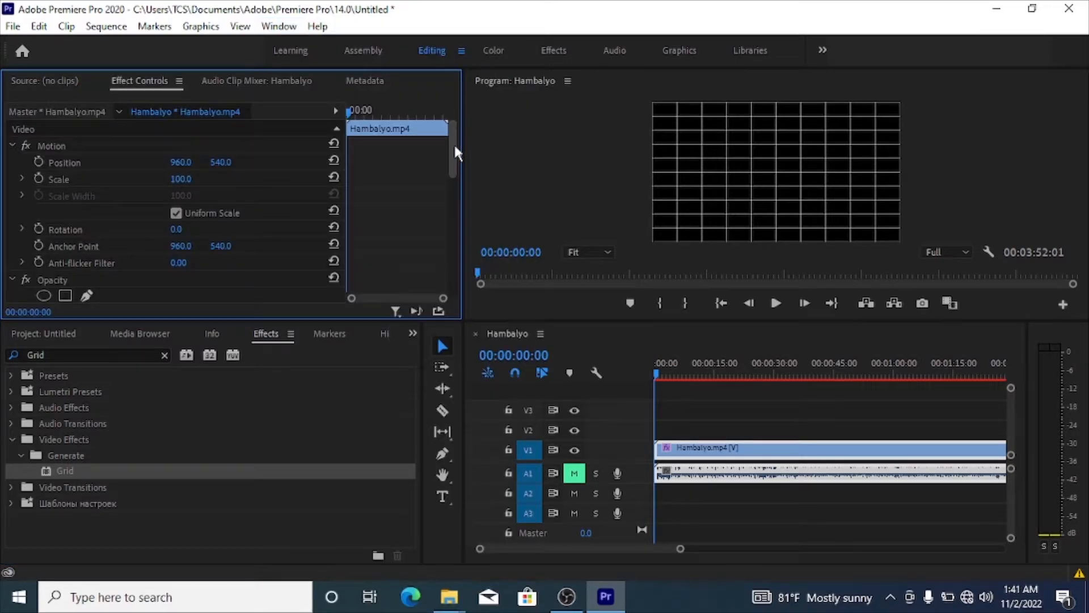
left_click_drag(453, 142, 465, 210)
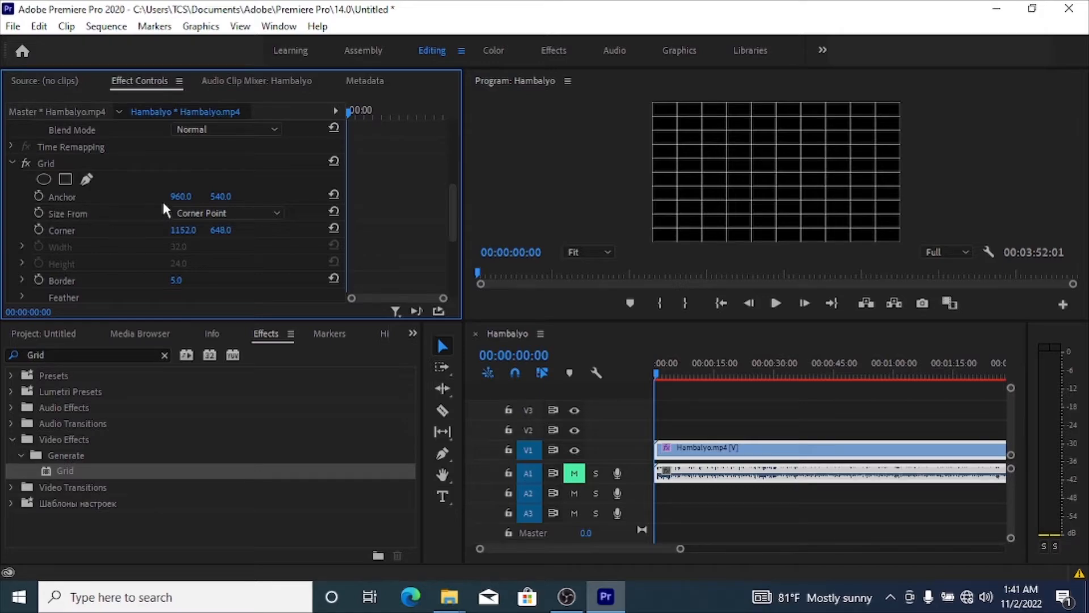
left_click(187, 194)
type("0")
left_click(226, 195)
type("0")
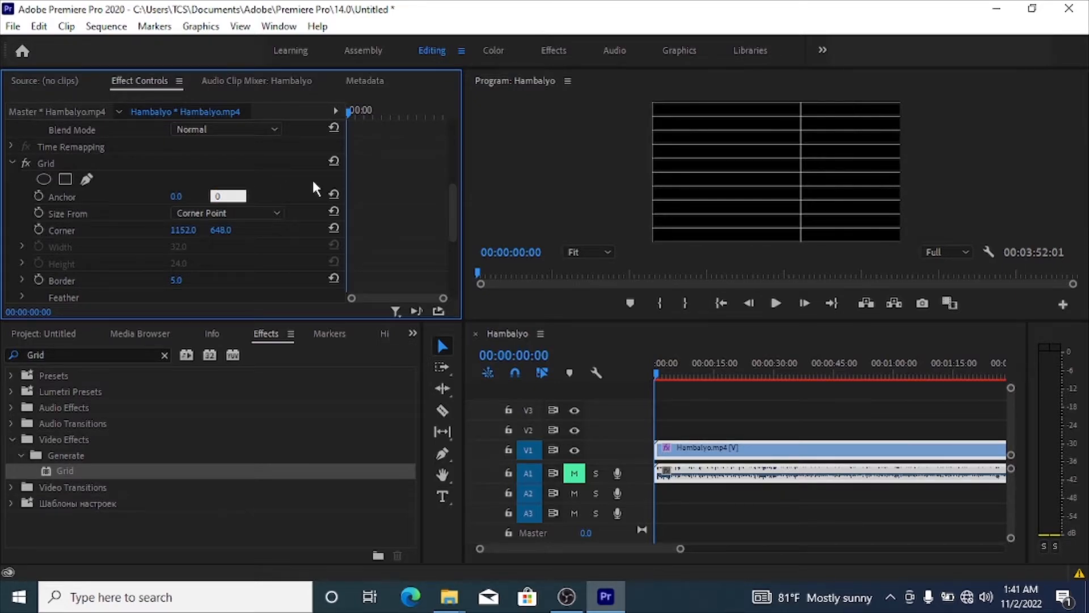
key("Return")
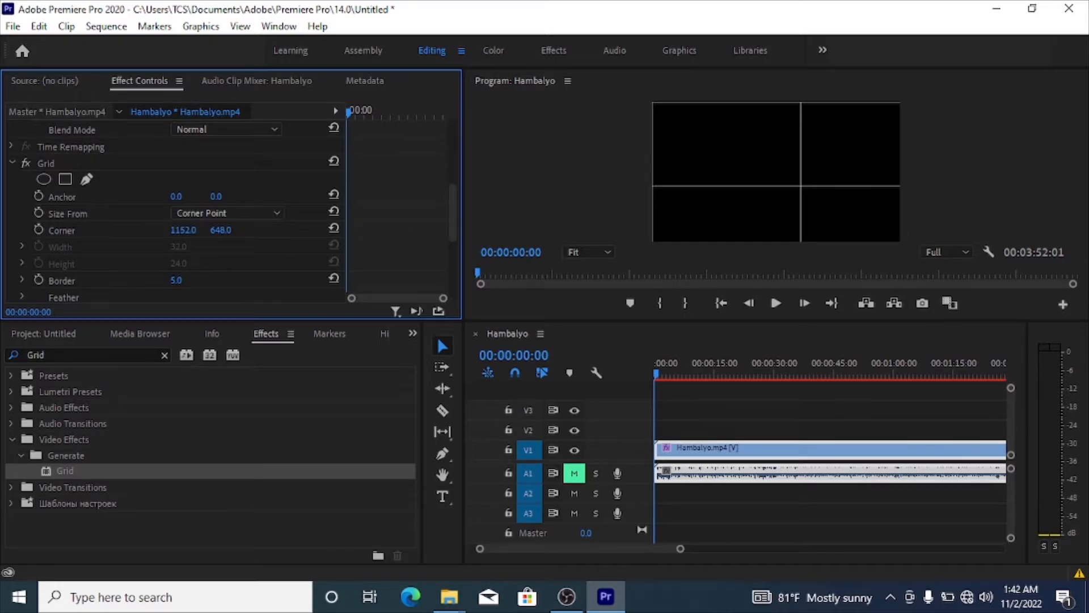
Set the Grid effect's corner point to 1920, 1080 so the grid outlines the whole frame
left_click(188, 228)
type("190")
type("0")
left_click(227, 228)
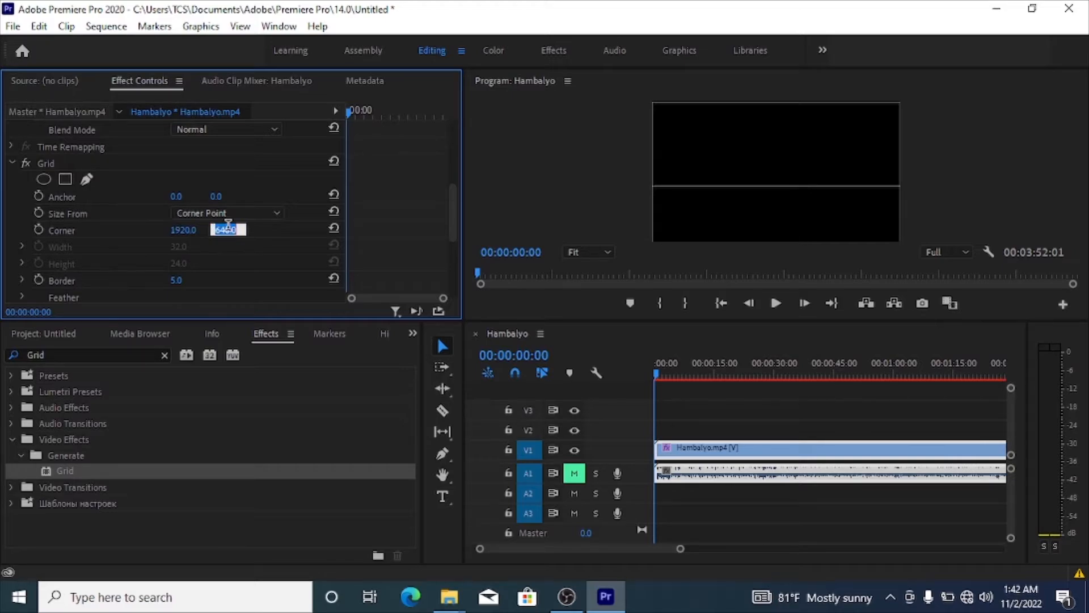
type("1080")
key("Return")
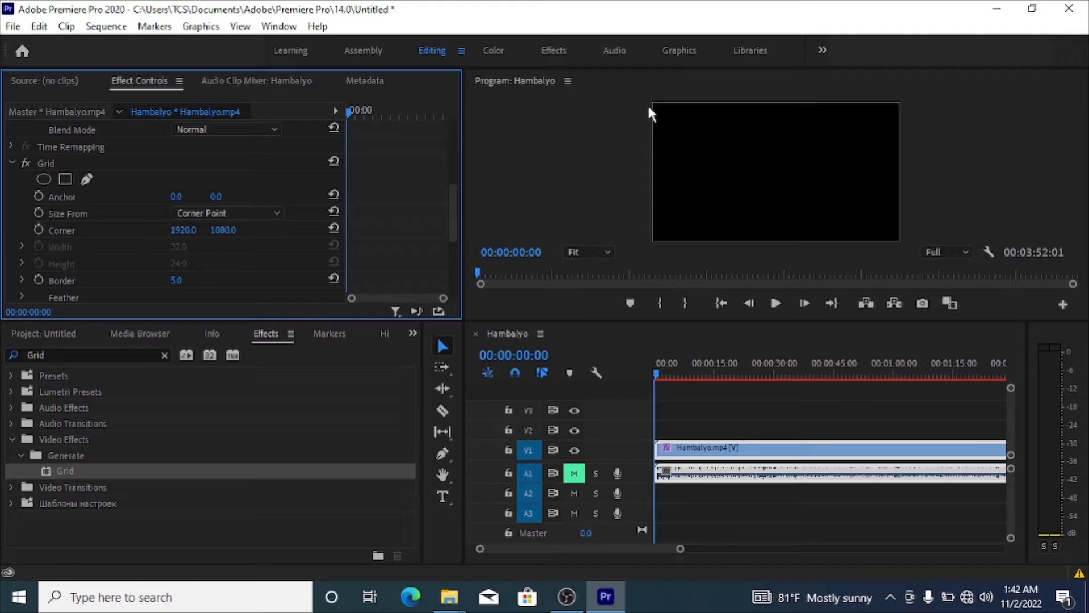
Scale the clip down to about two thirds of the frame around its center and deselect it in the program view
left_click(735, 152)
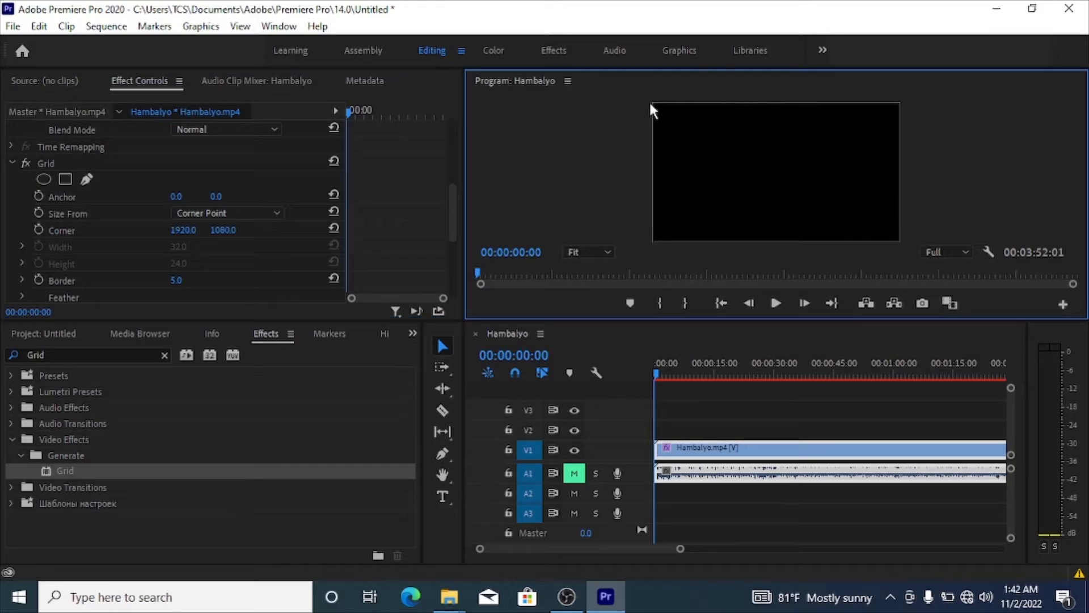
left_click(709, 161)
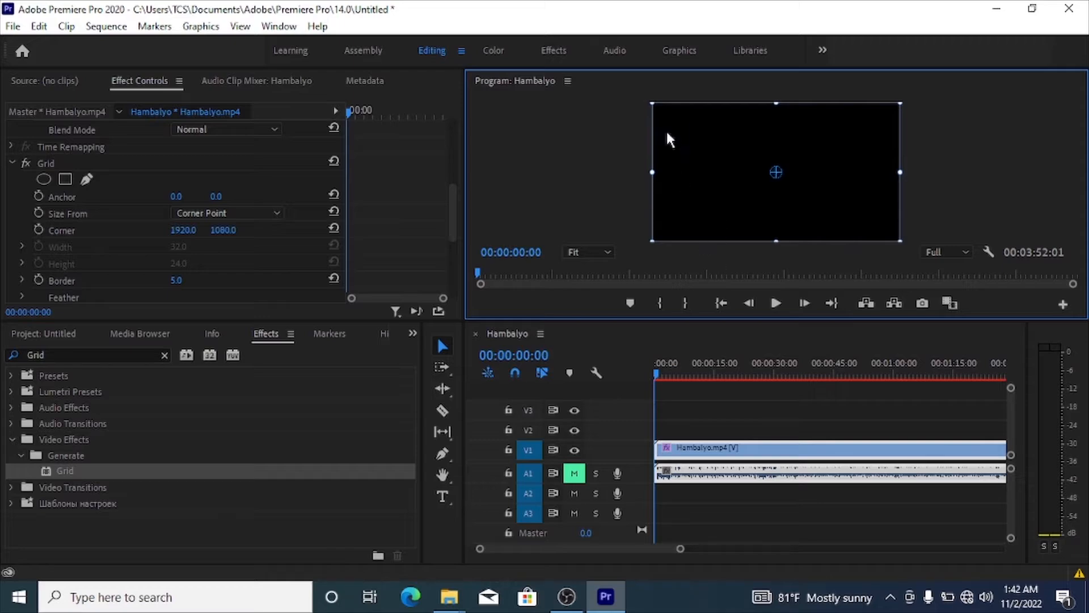
left_click_drag(652, 108, 695, 127)
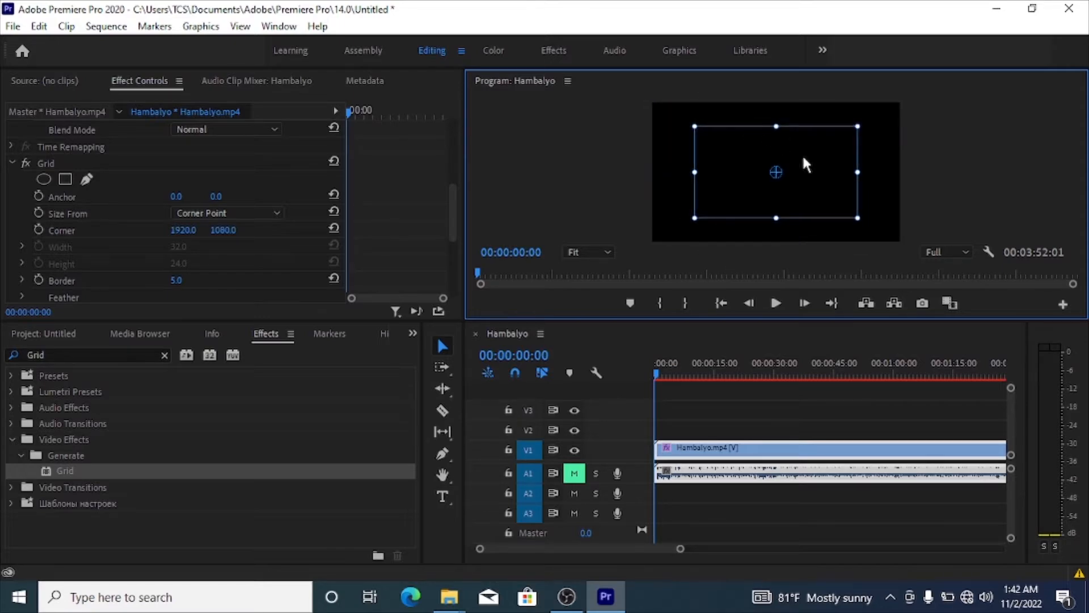
left_click(873, 195)
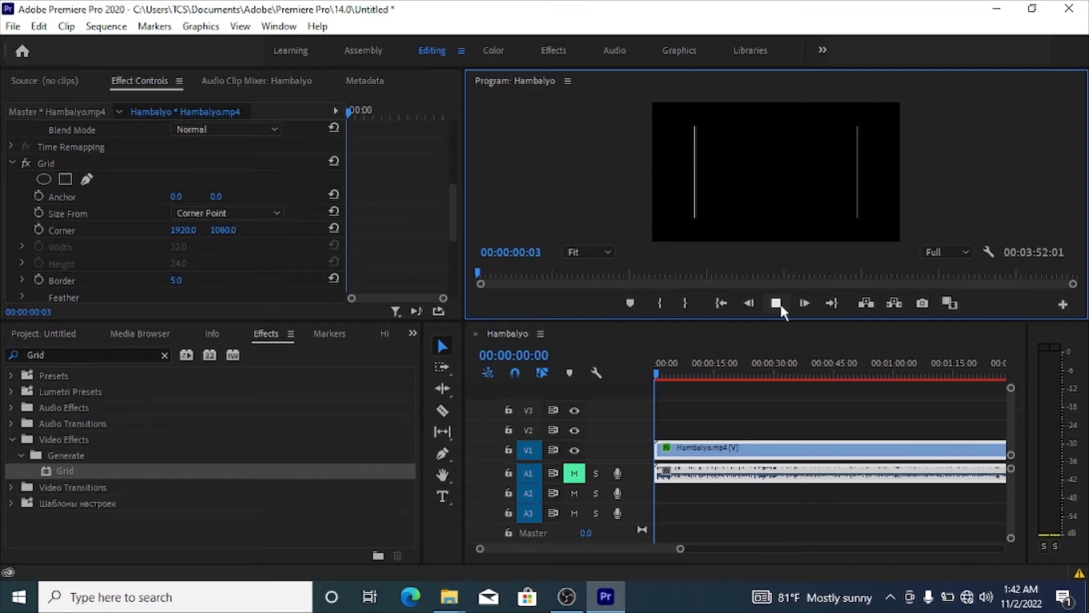
Stop the playback and unmute audio track A1, returning the playhead to the start of the sequence
left_click(777, 304)
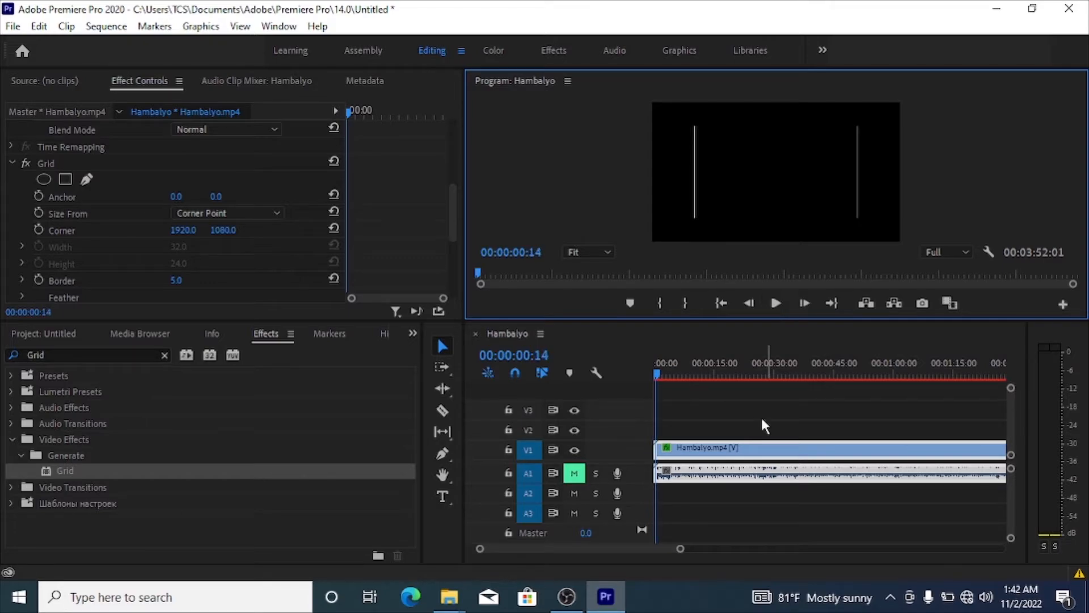
left_click(574, 478)
left_click(575, 476)
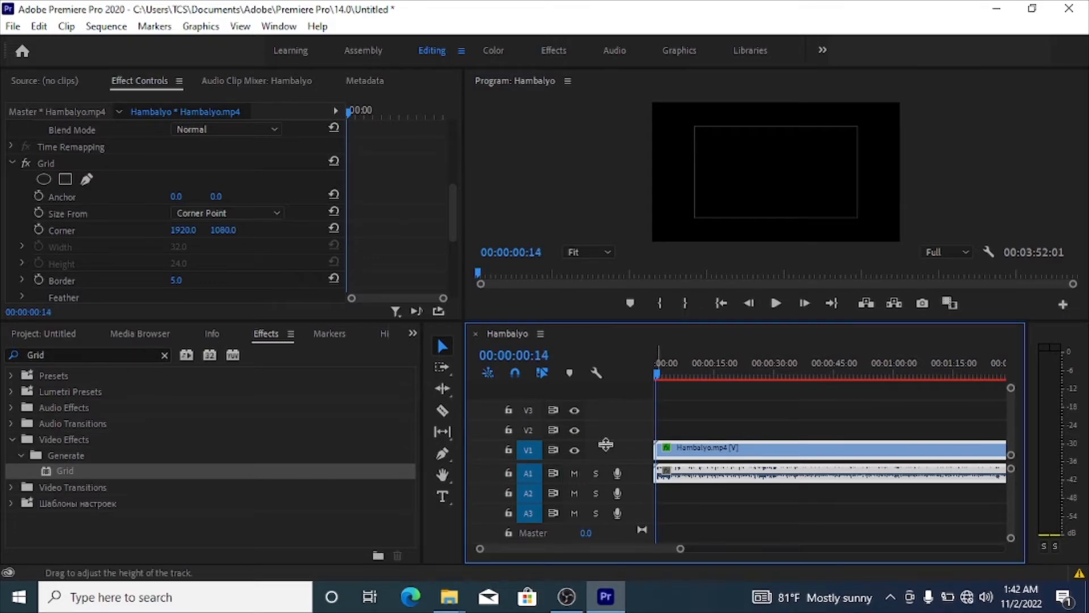
key("Home")
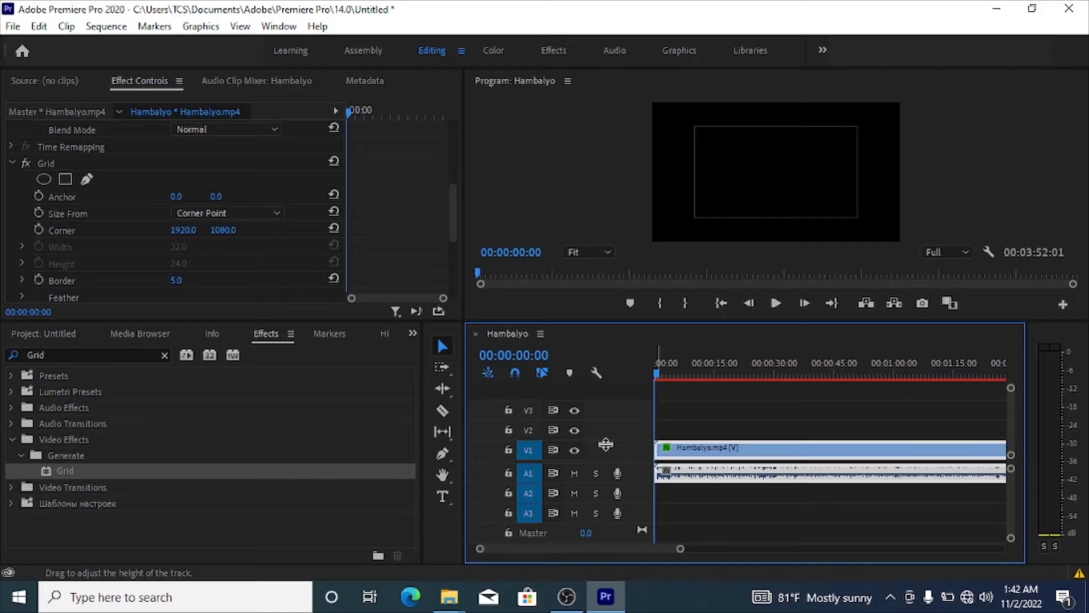
Preview the first seconds of the sequence, mute audio track A1 and return the playhead to the start
left_click(768, 306)
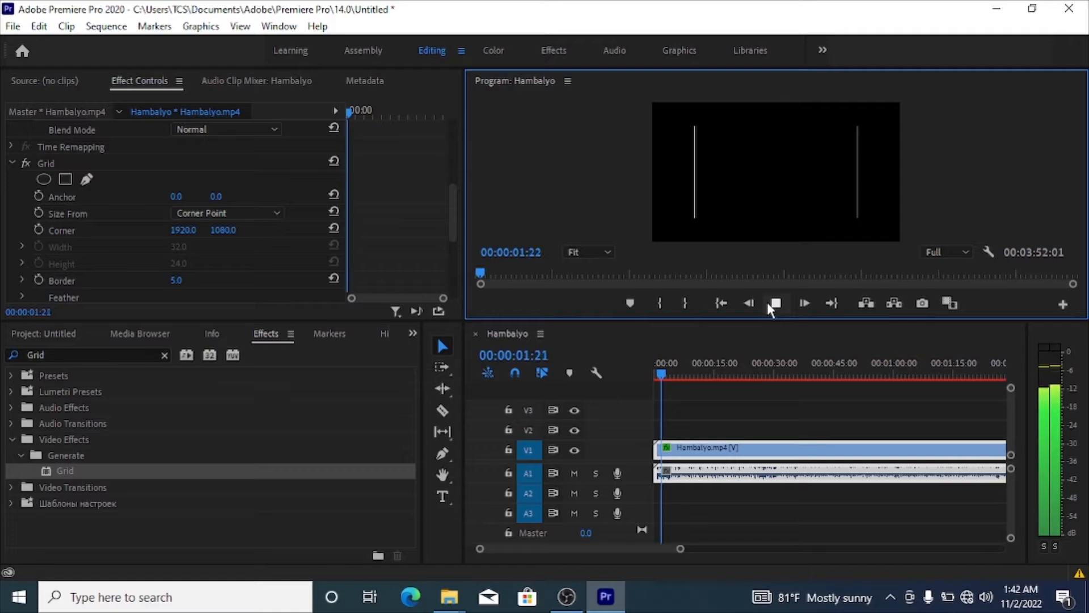
left_click(768, 304)
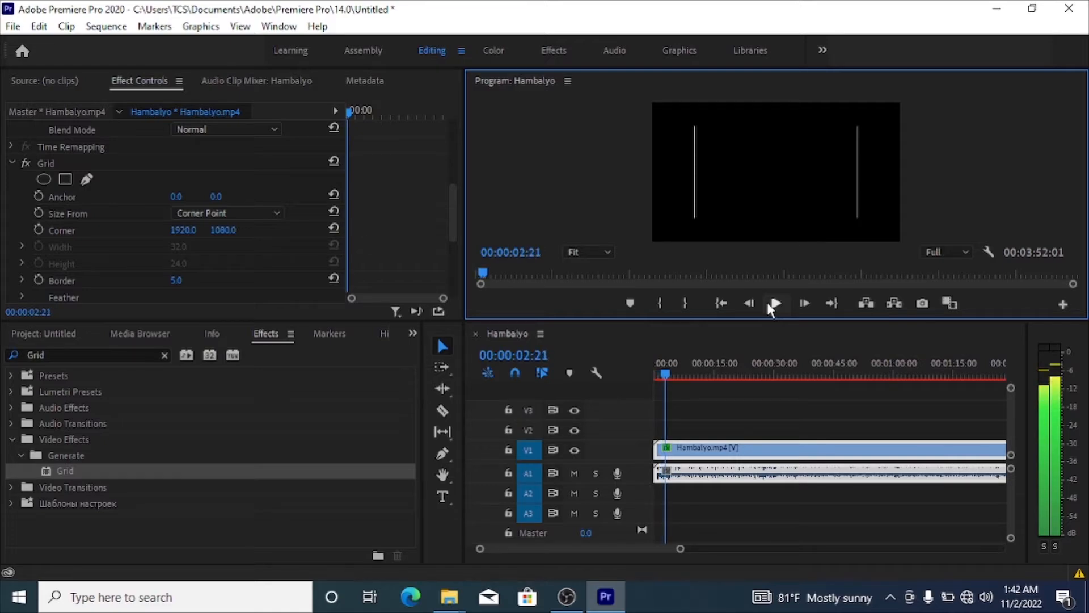
left_click(574, 473)
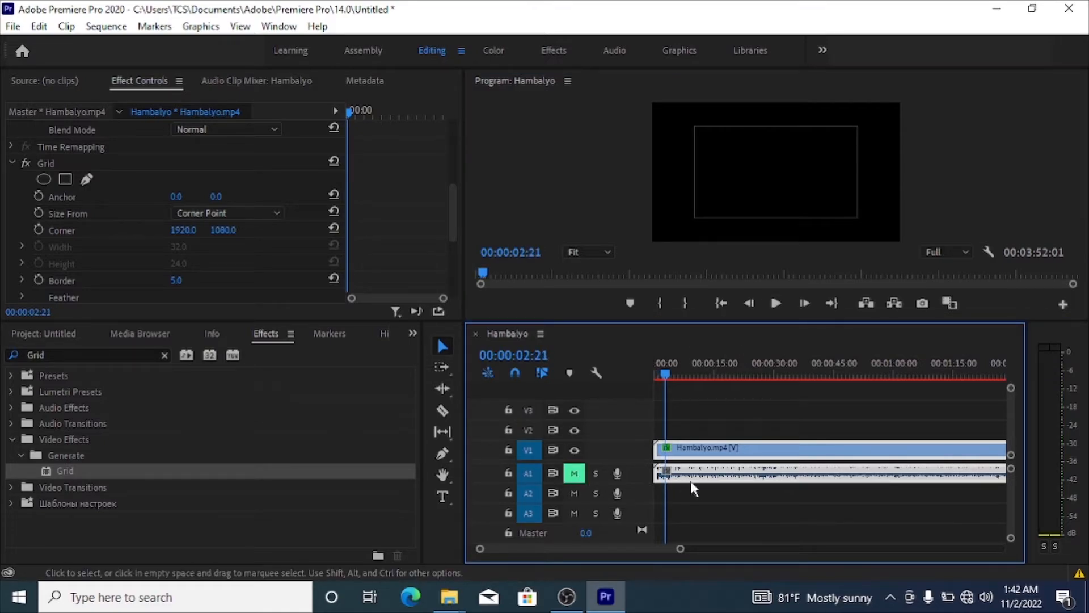
key("Home")
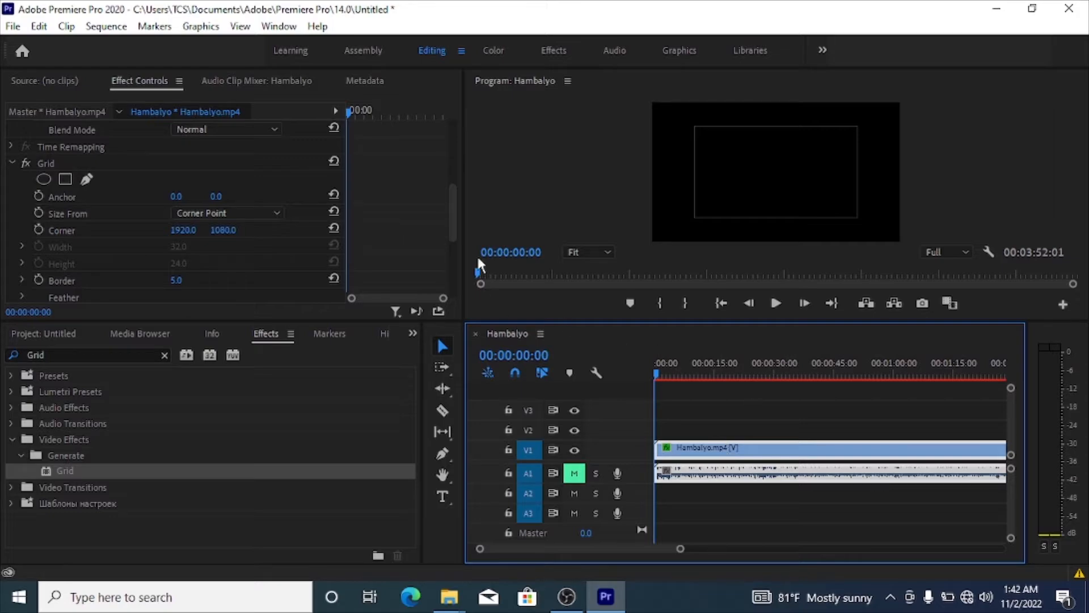
Set the Grid effect's border to 31 and its color to pure red (FF0000)
left_click_drag(454, 223, 458, 243)
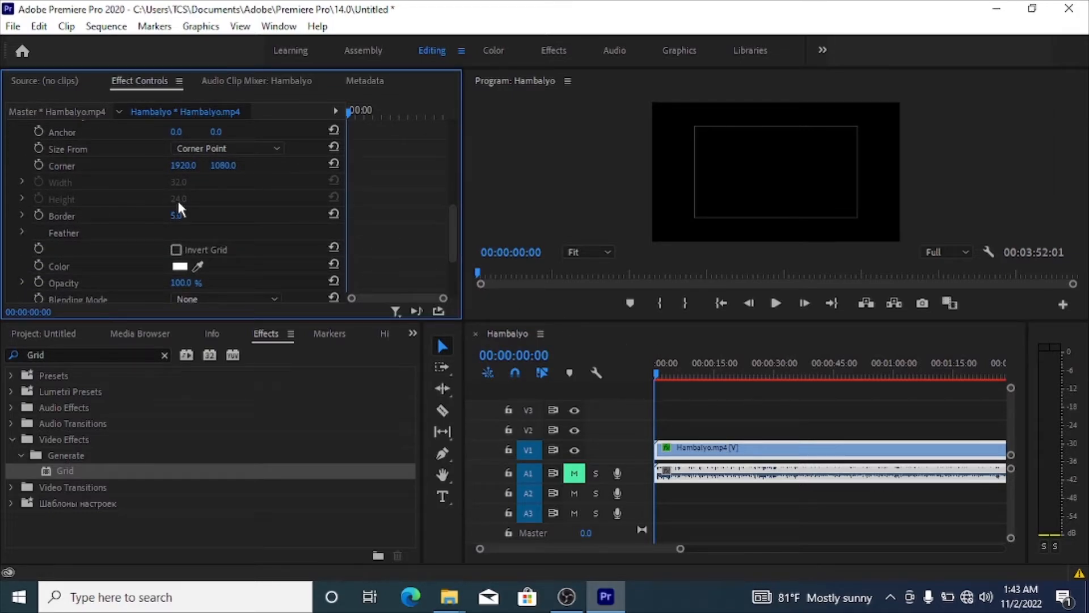
mouse_move(176, 215)
left_mouse_down()
mouse_move(278, 215)
mouse_move(182, 215)
mouse_move(193, 216)
left_mouse_up()
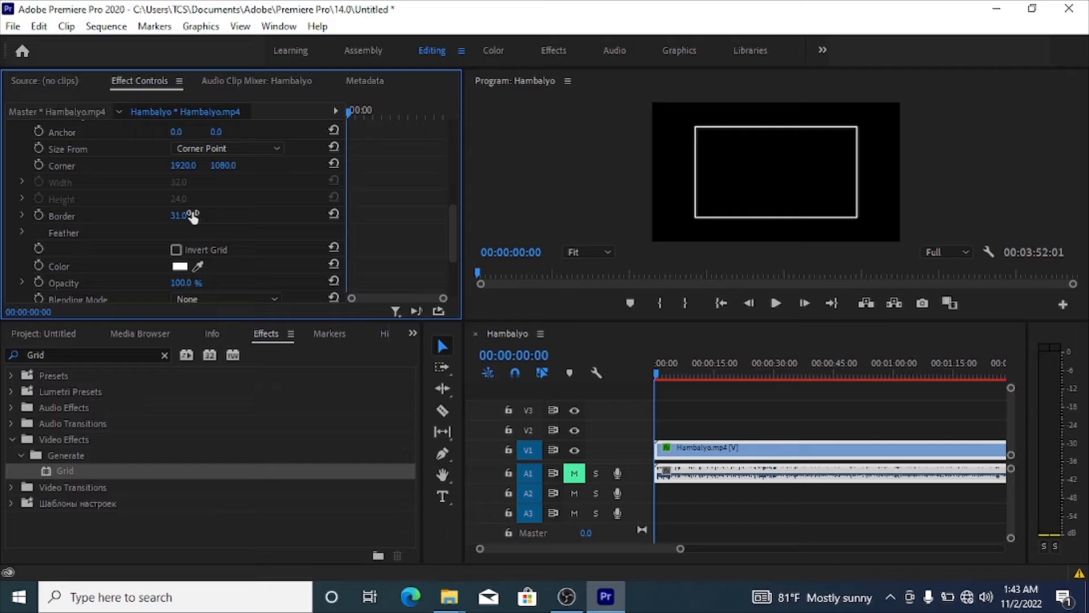
left_click(180, 266)
left_click_drag(233, 249, 378, 373)
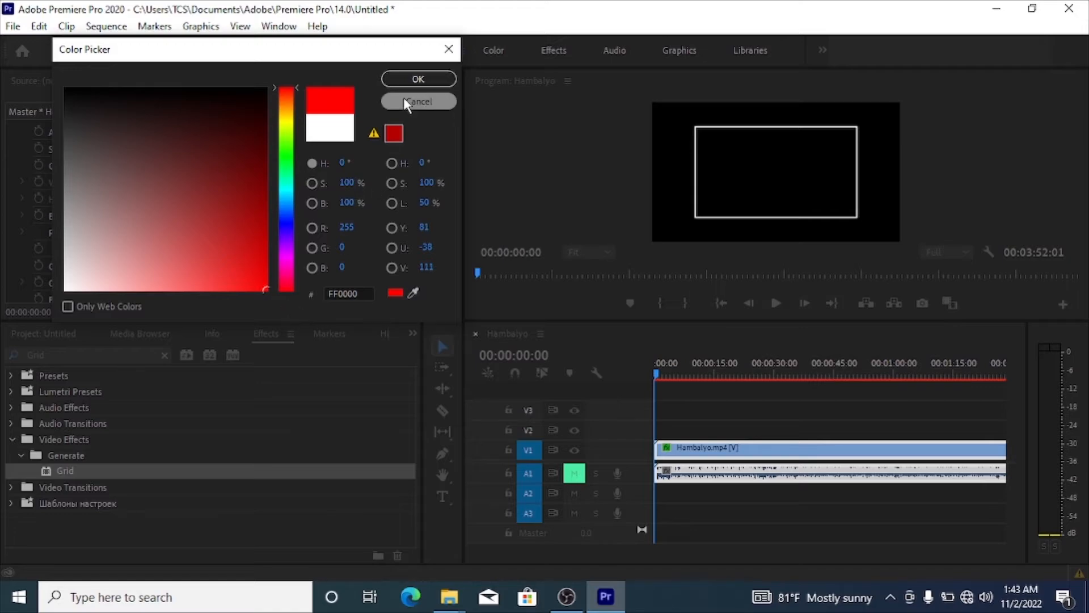
left_click(402, 80)
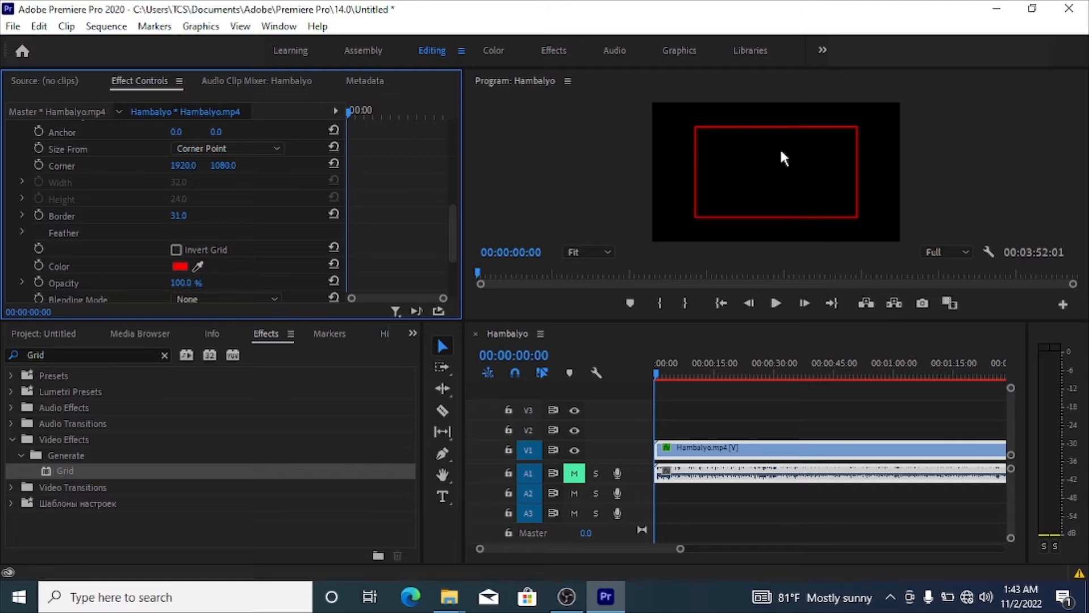
Try sampling the grid color from the man's hair in the video and set the color back to red (FF0000)
left_click(198, 265)
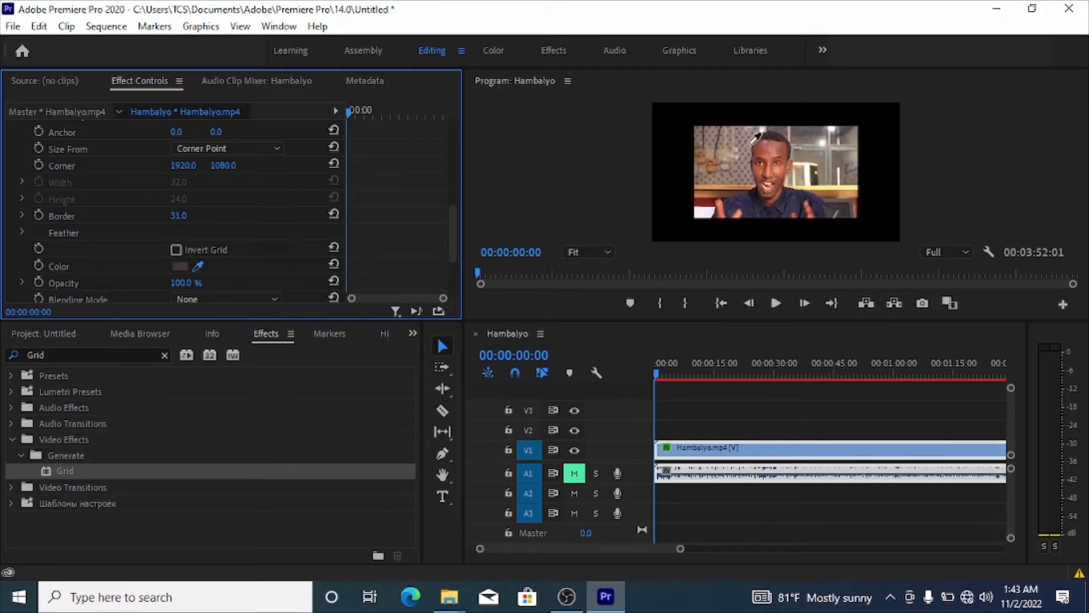
left_click(781, 141)
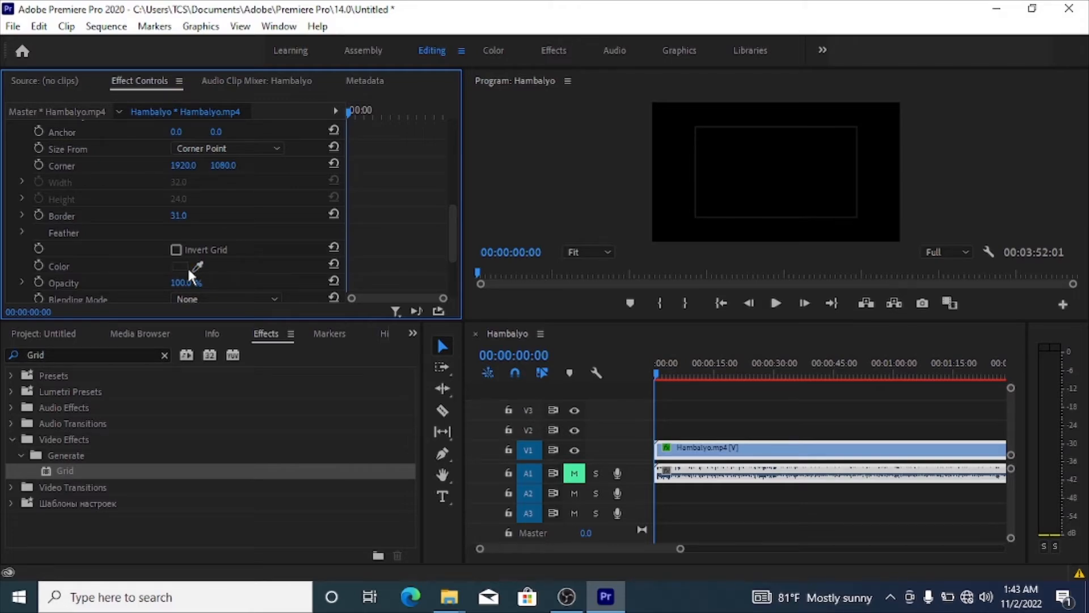
left_click(179, 267)
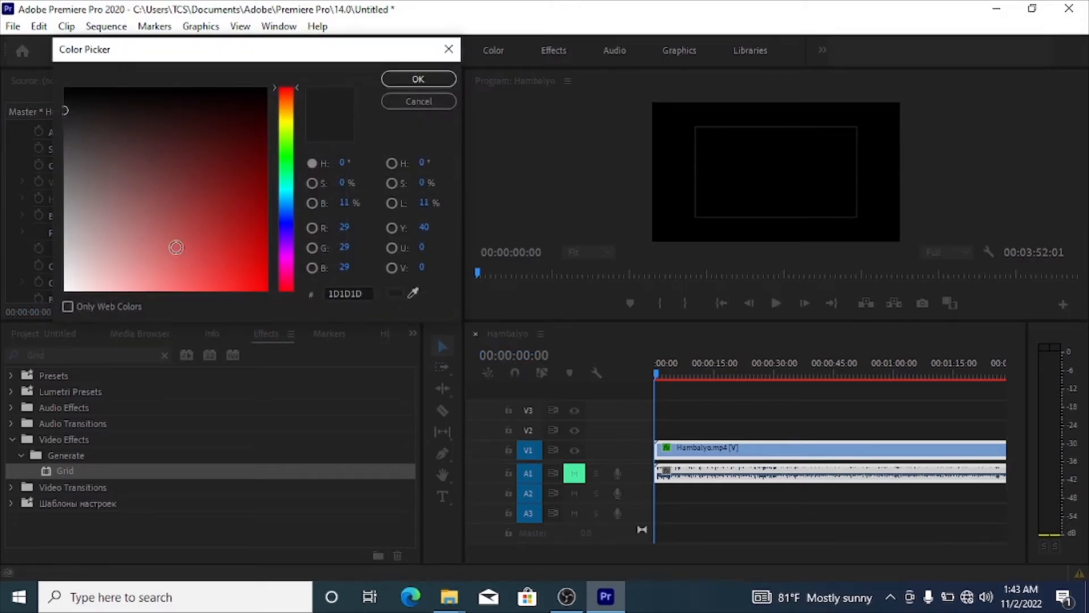
left_click_drag(209, 221, 341, 397)
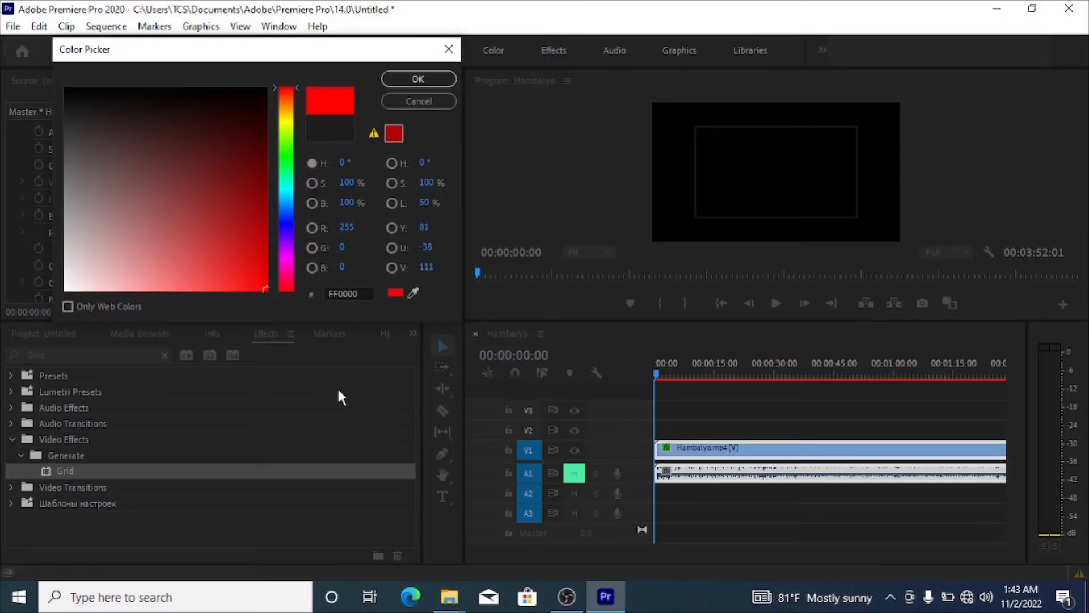
left_click(421, 84)
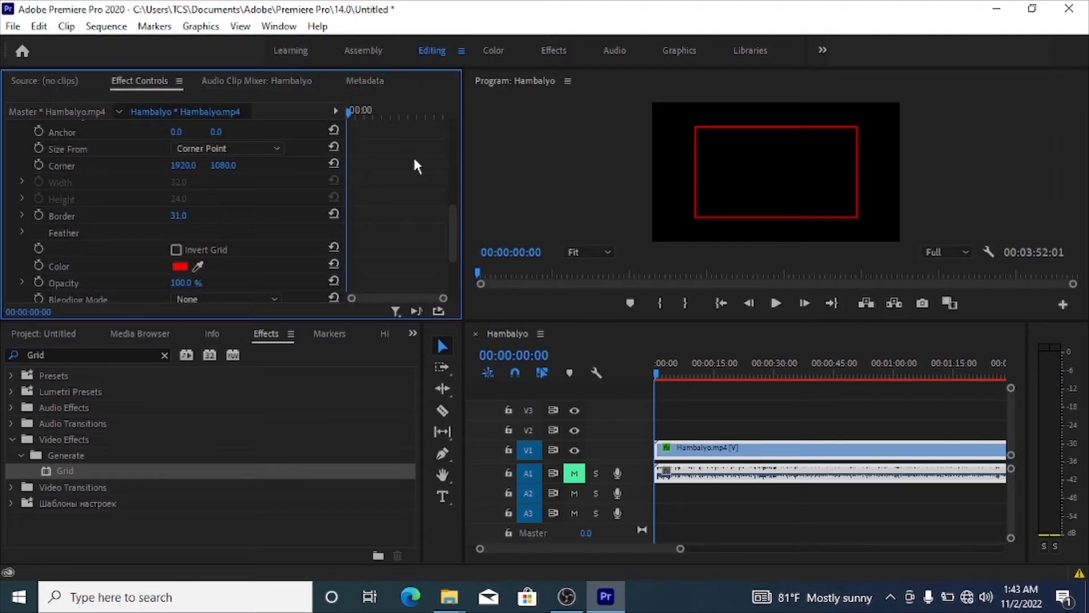
Set the Grid effect's blending mode to Normal, preview the first seconds of the sequence and select the clip in the program view
left_click_drag(451, 219, 448, 301)
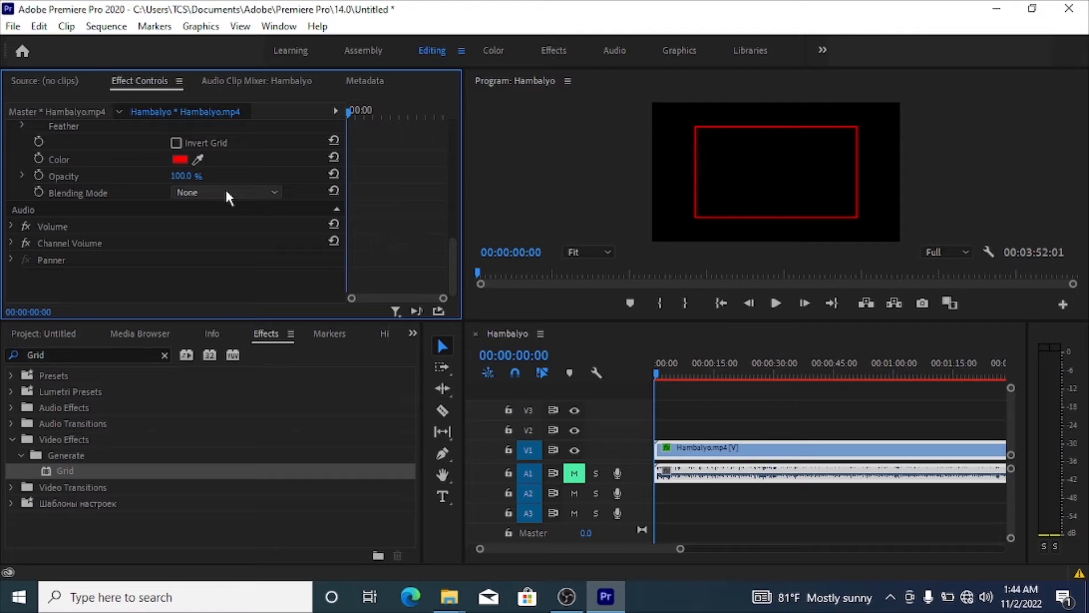
left_click(255, 193)
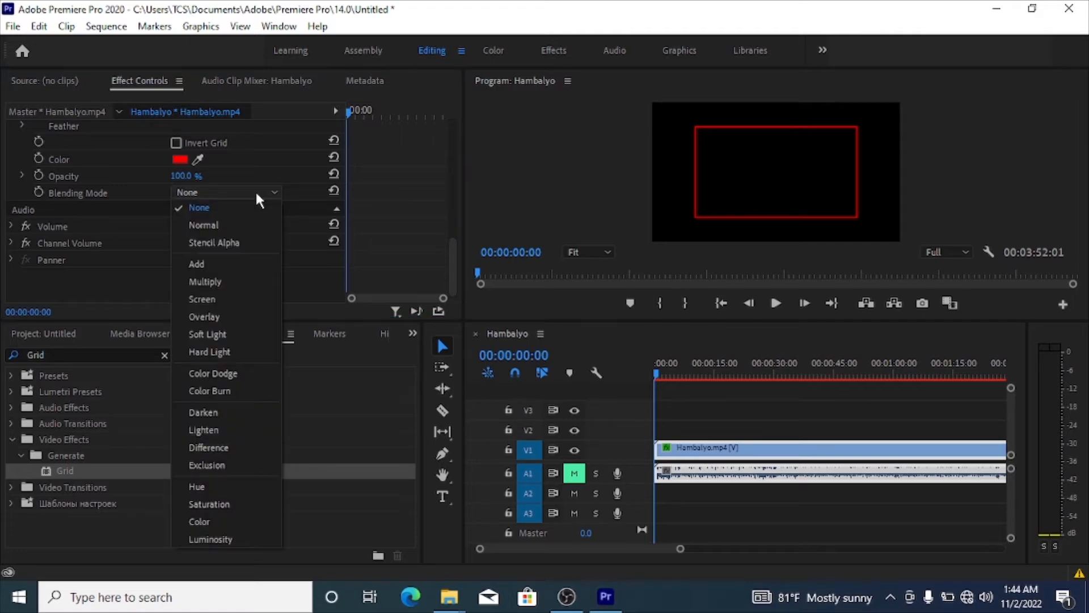
left_click(227, 226)
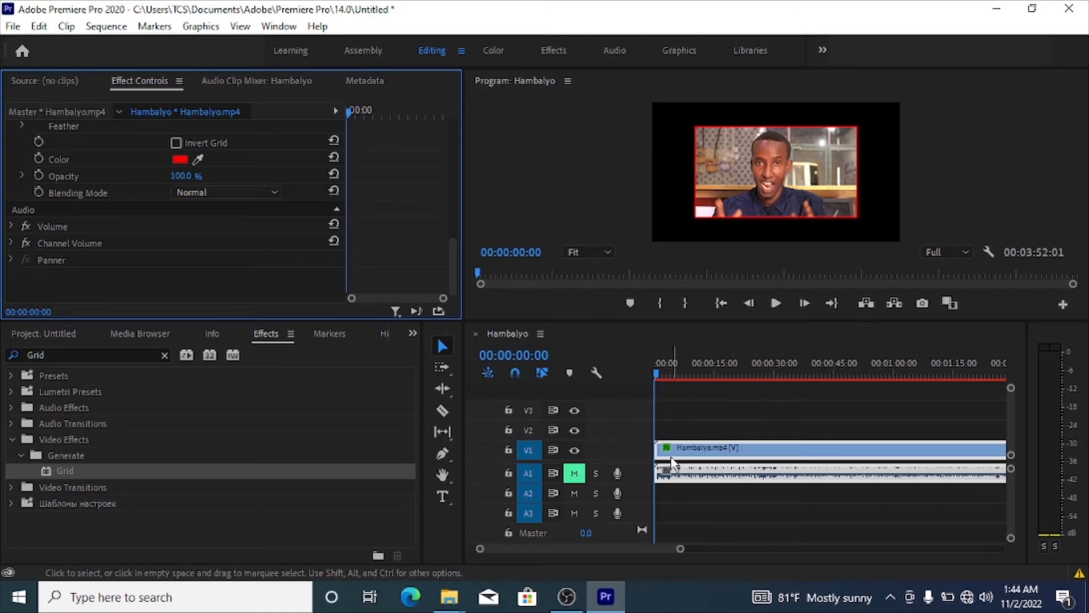
key("space")
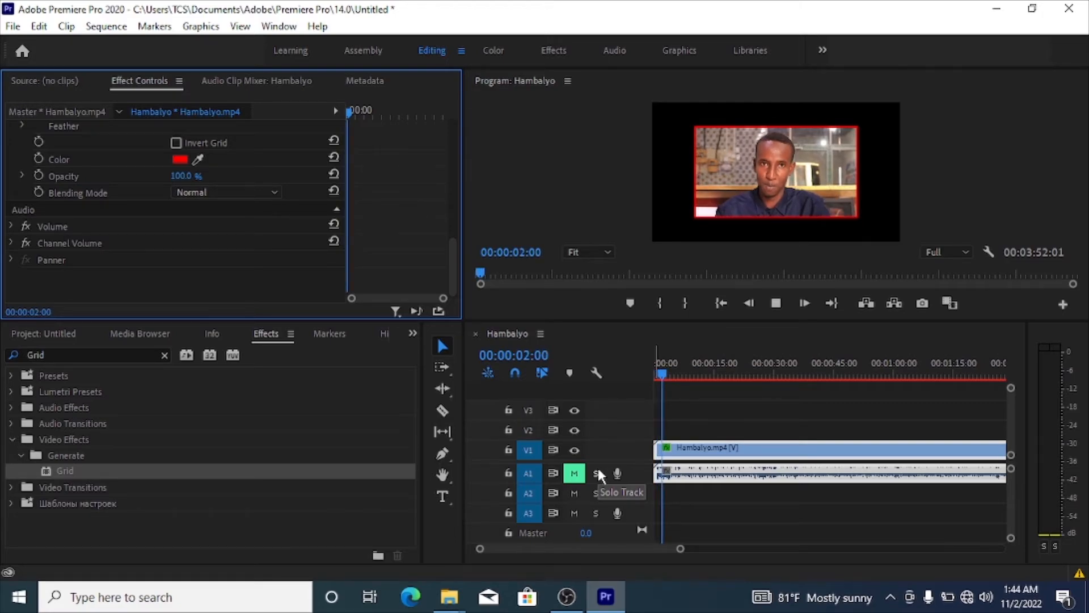
left_click(816, 205)
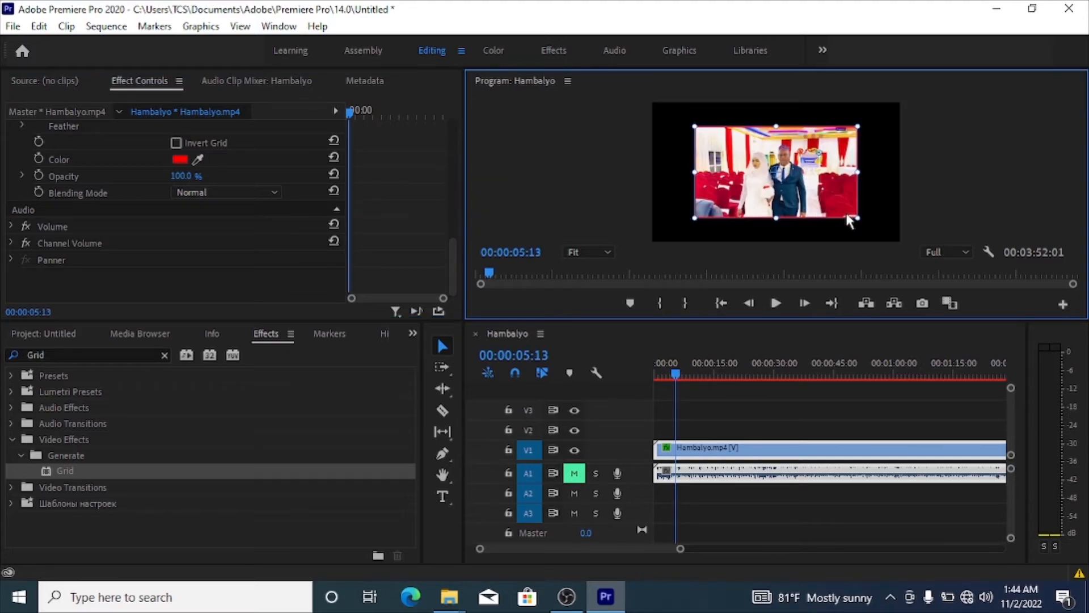
Scale the clip to just under half of the frame, move it to the frame's upper-left corner and deselect it
left_click_drag(846, 213, 817, 195)
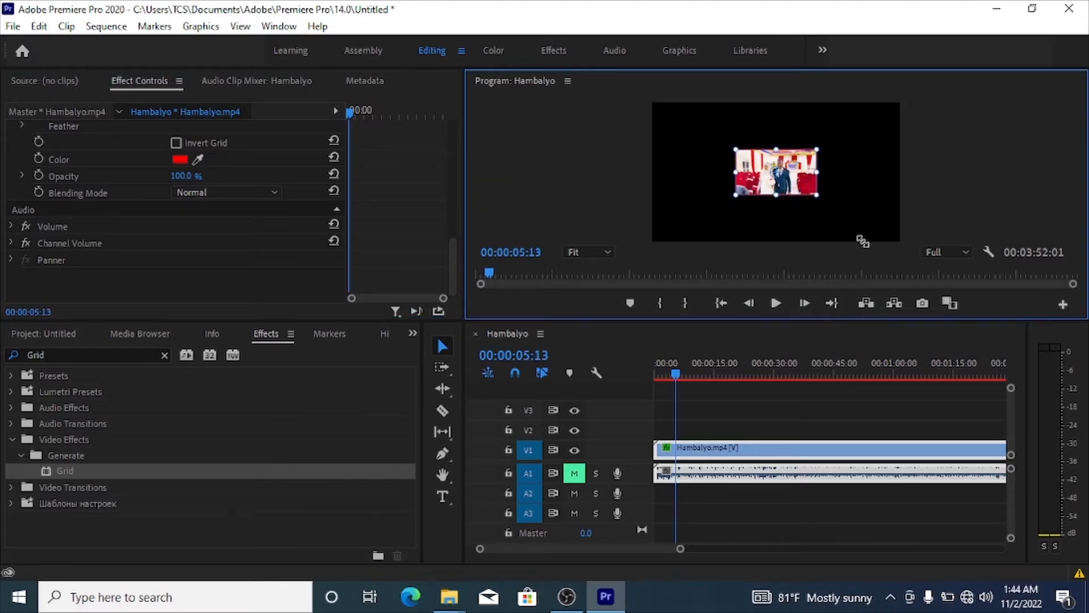
left_click_drag(863, 241, 760, 164)
left_click(817, 177)
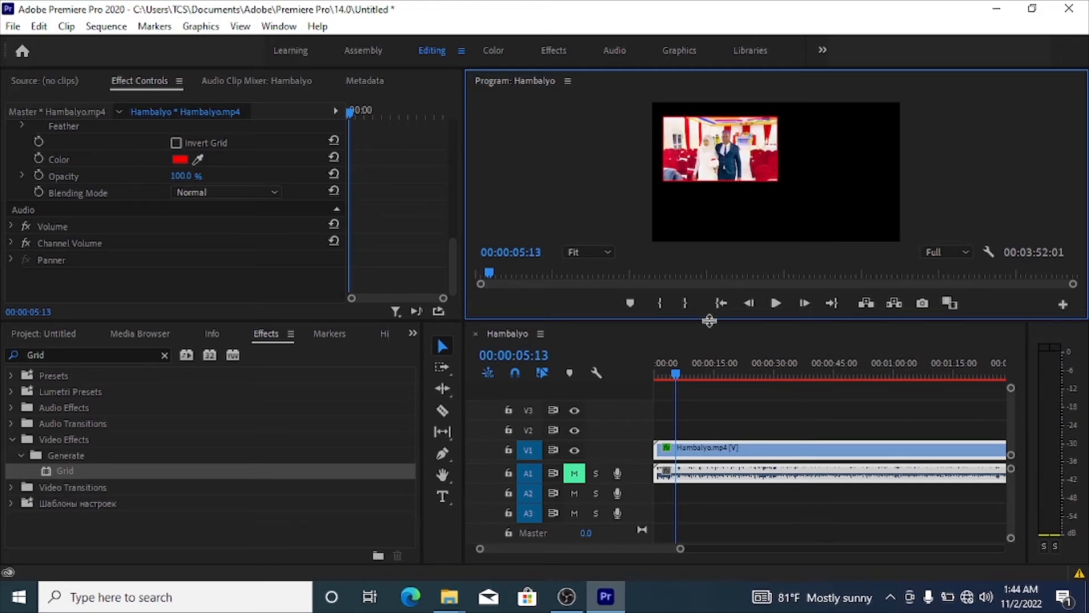
Move the clip back to the frame's center and scale it to about 90% of the frame
left_click(741, 178)
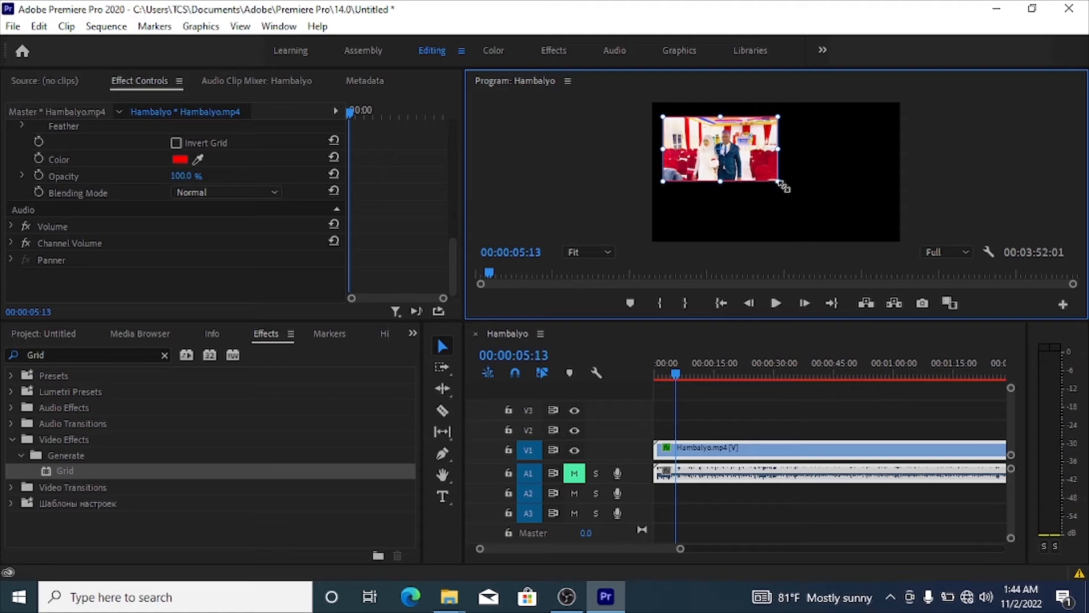
left_click_drag(747, 162, 787, 183)
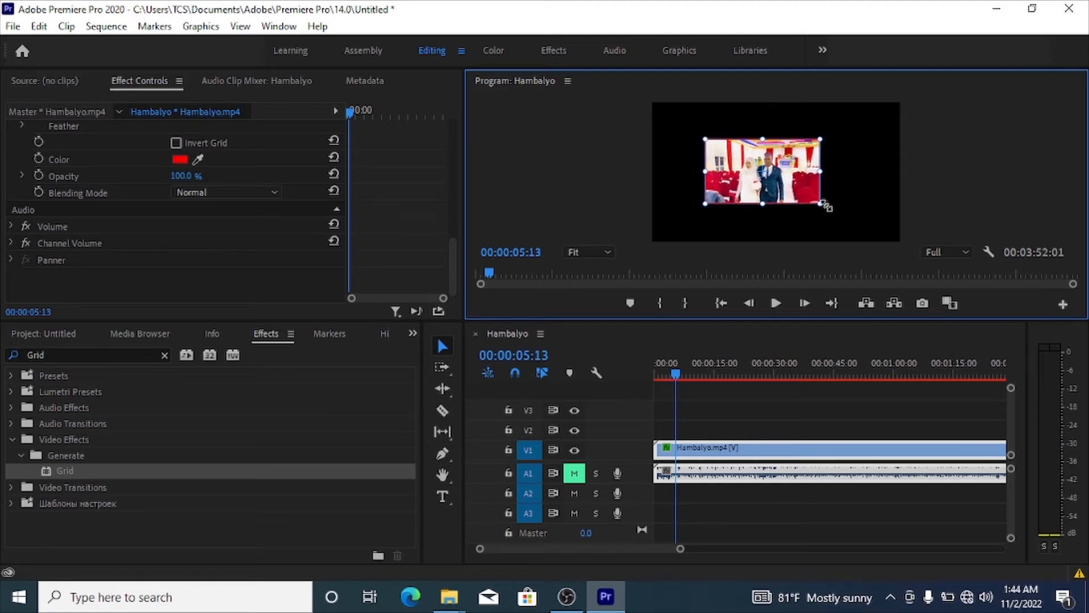
left_click_drag(834, 214, 907, 248)
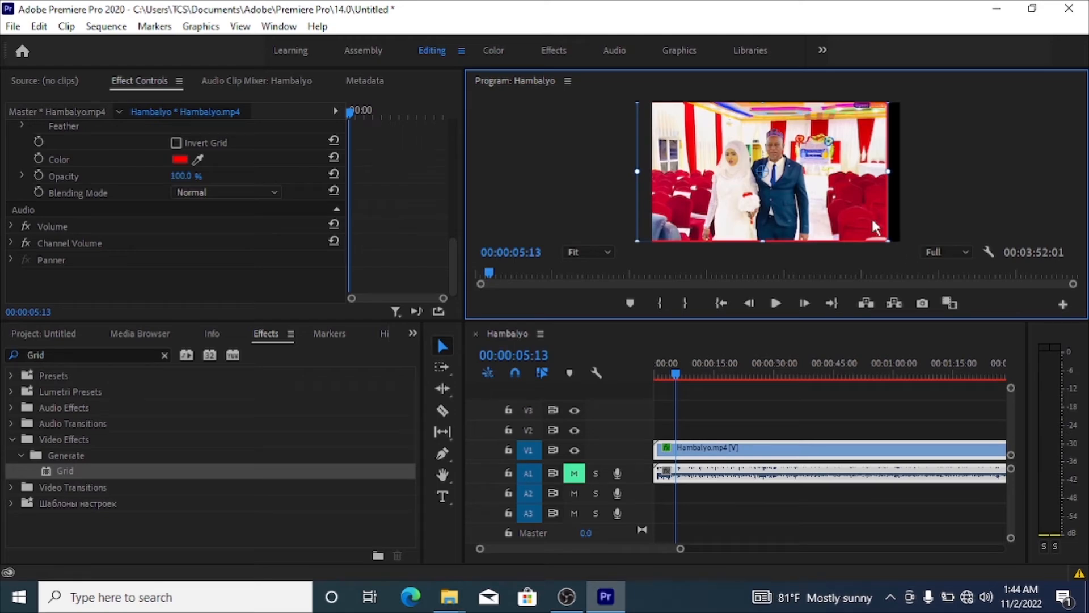
left_click_drag(866, 213, 867, 203)
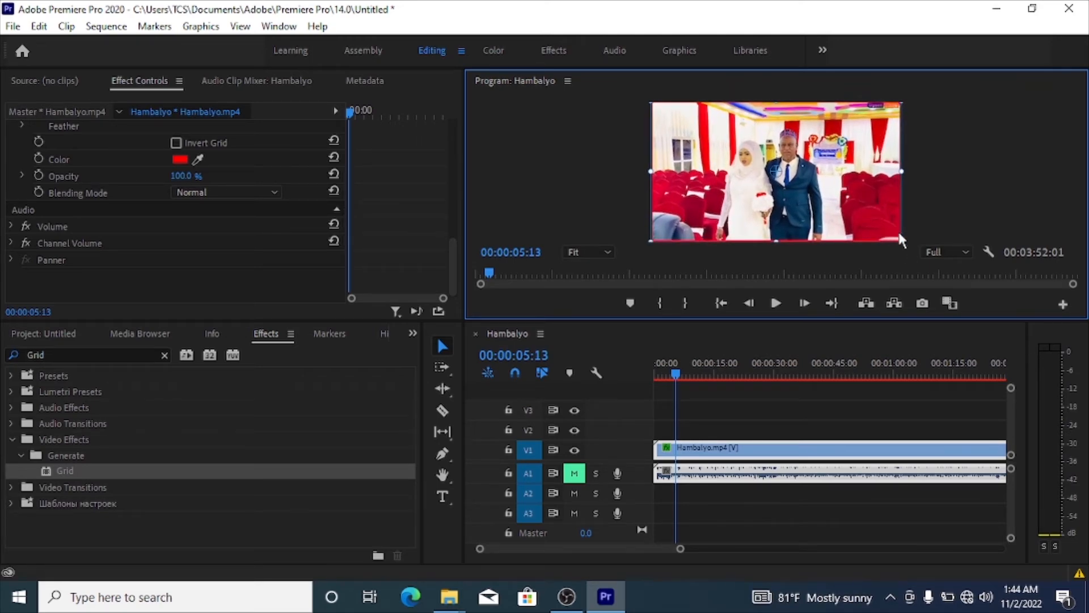
left_click_drag(902, 240, 899, 239)
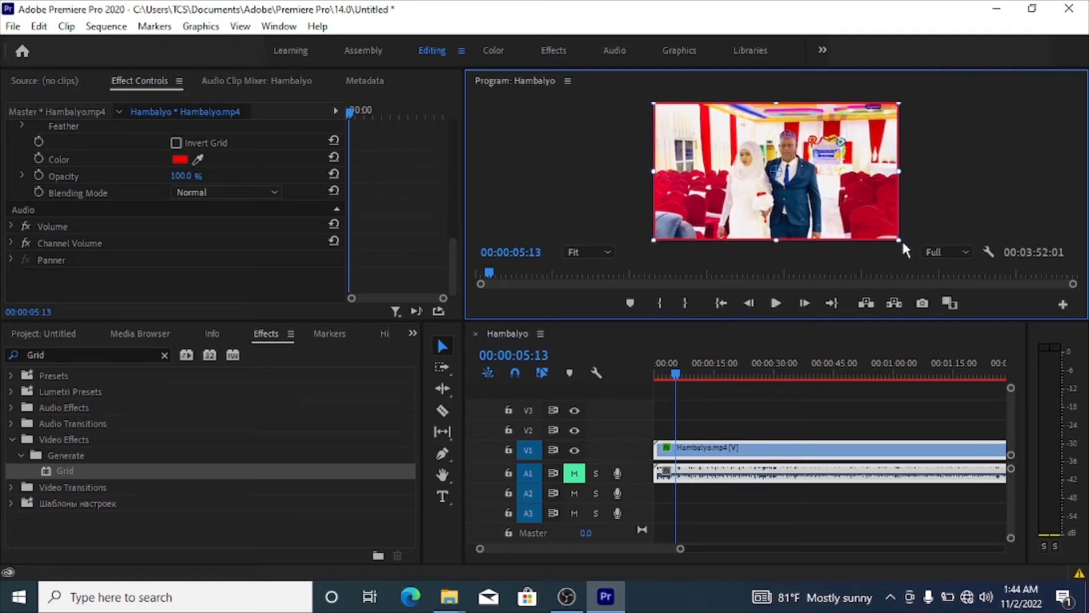
left_click_drag(898, 237, 888, 234)
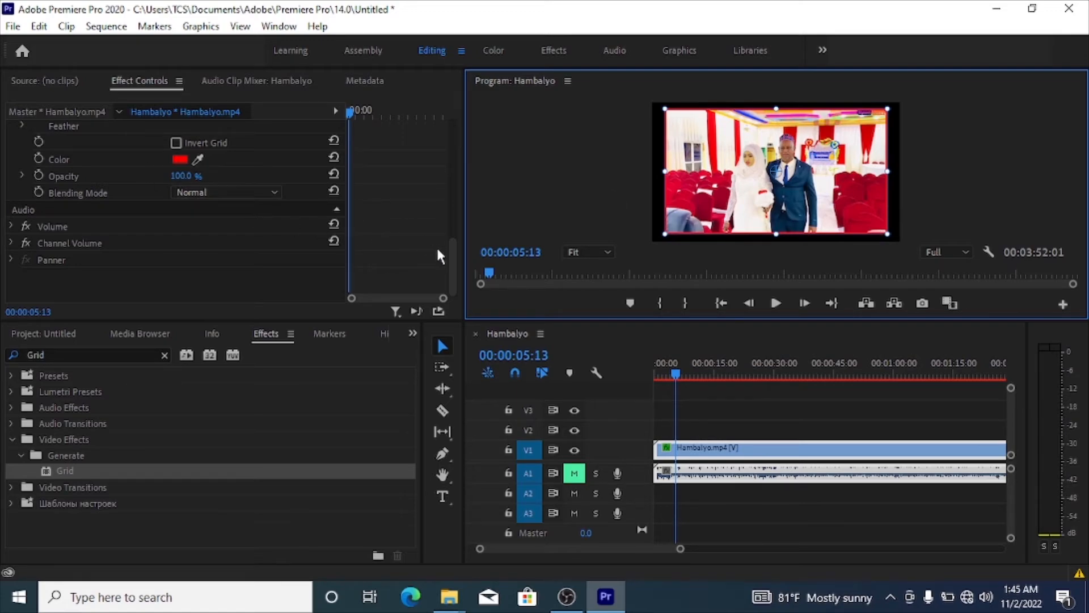
Widen the Grid effect's border to 217 and play the sequence from the start
left_click_drag(453, 262, 447, 230)
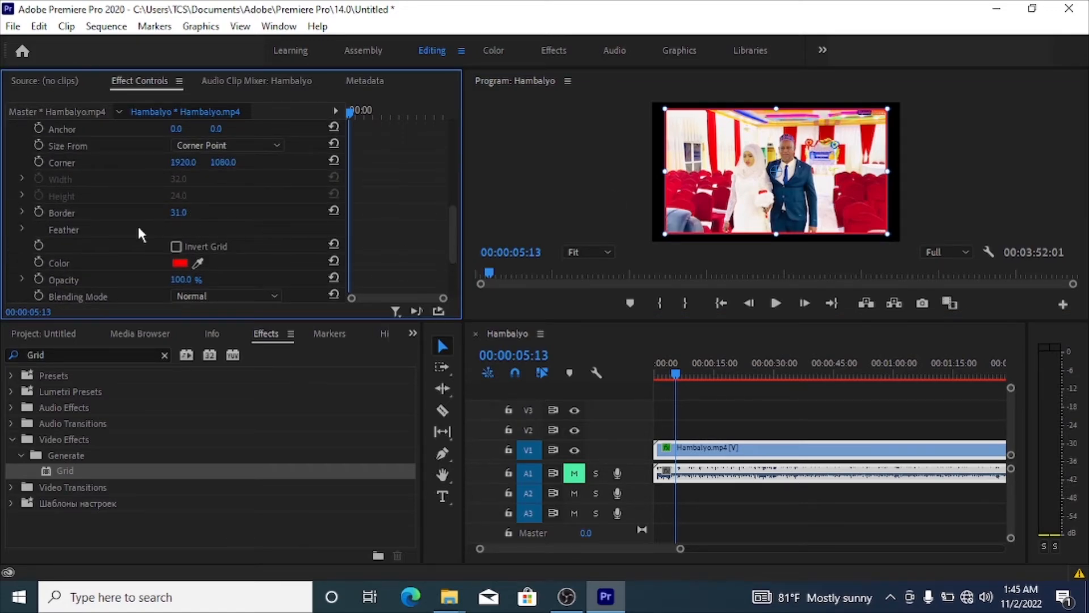
left_click_drag(172, 220, 193, 214)
key("Home")
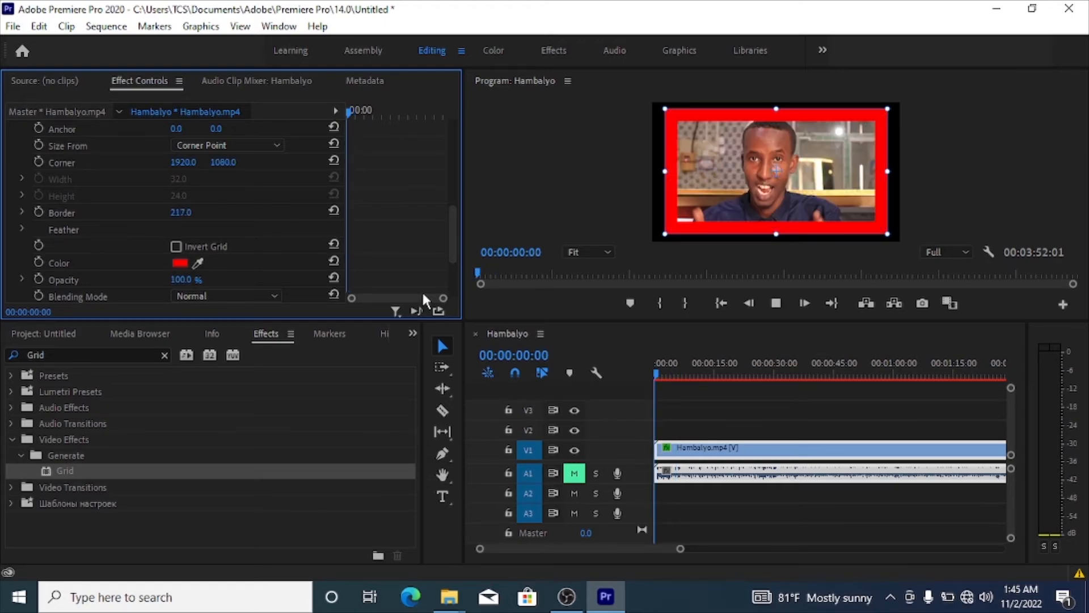
key("space")
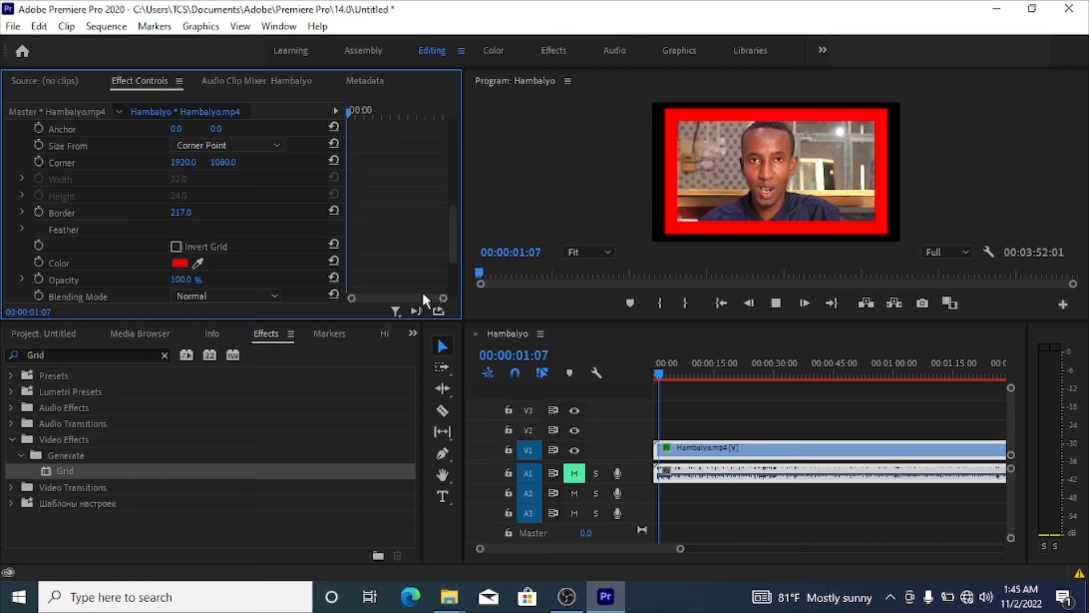
Narrow the Grid effect's border to 147 and on to 41, stopping the playback in between
left_click_drag(180, 211, 156, 212)
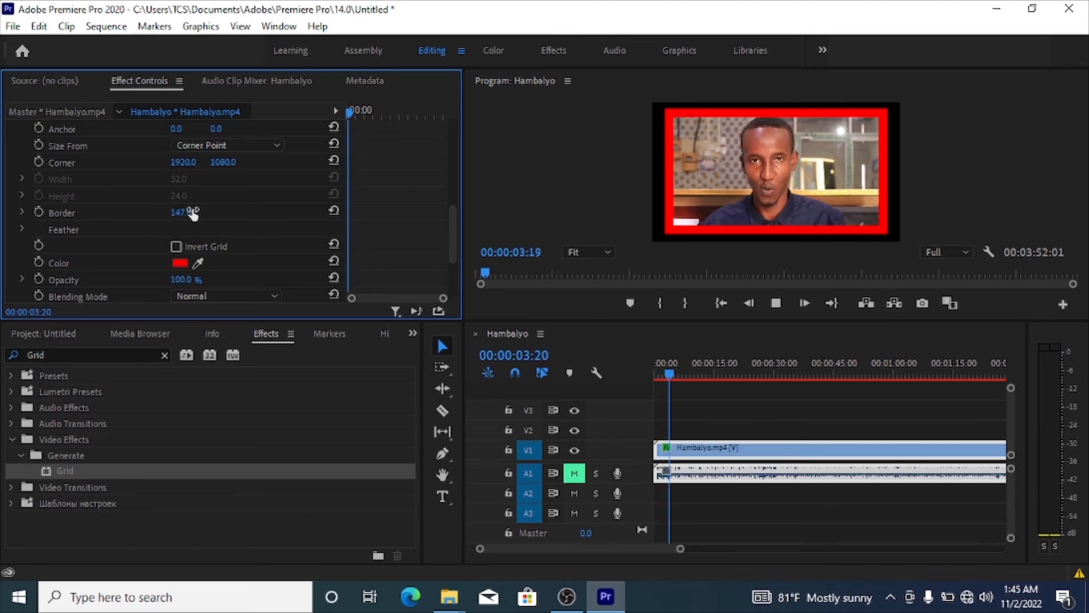
key("space")
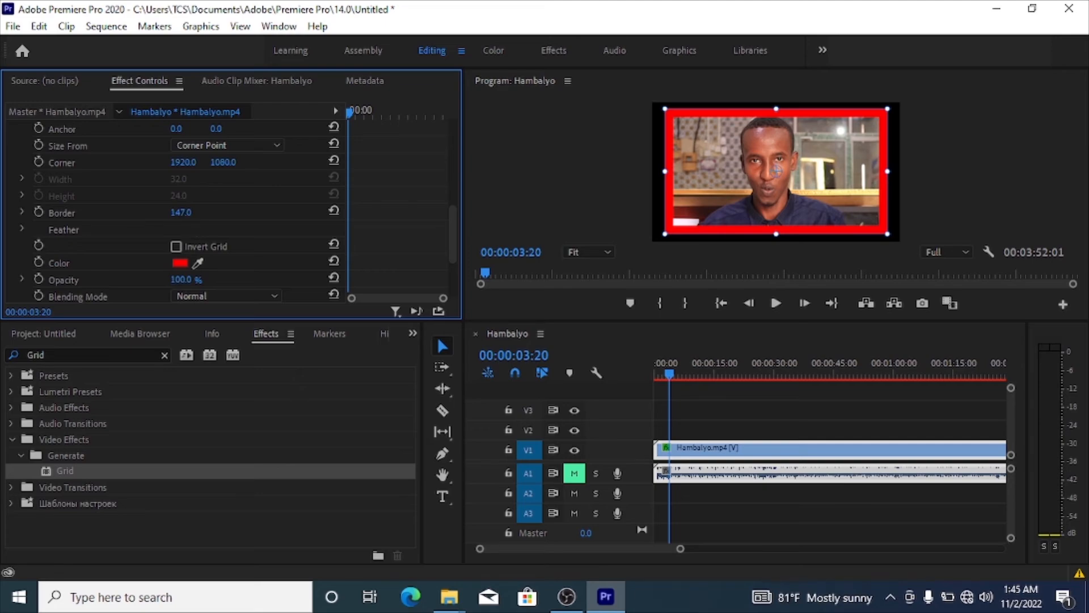
mouse_move(187, 214)
left_mouse_down()
mouse_move(148, 212)
mouse_move(193, 212)
left_mouse_up()
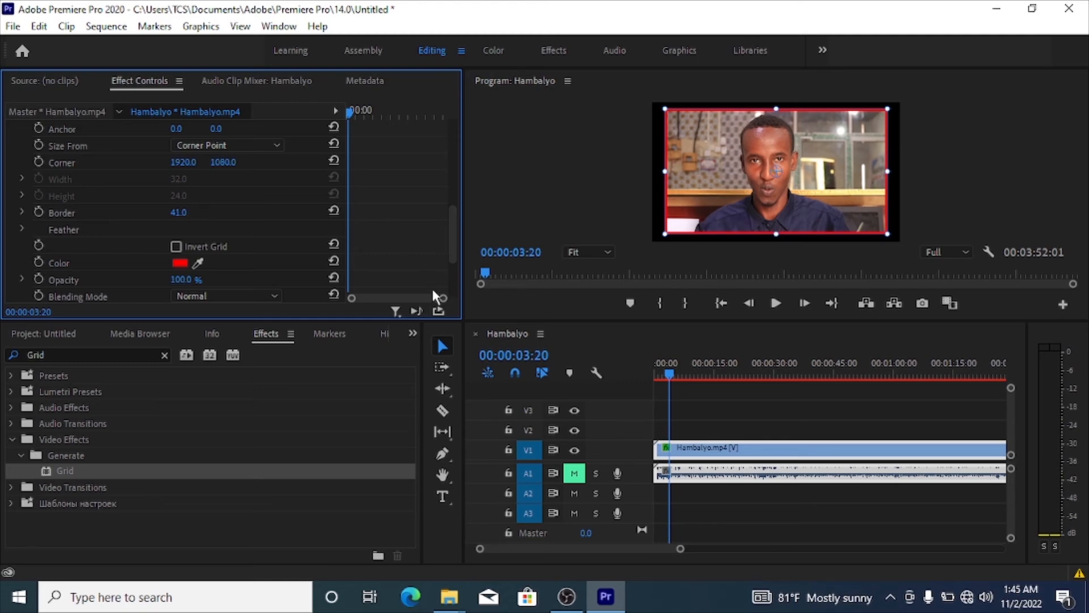
left_click(742, 414)
key("space")
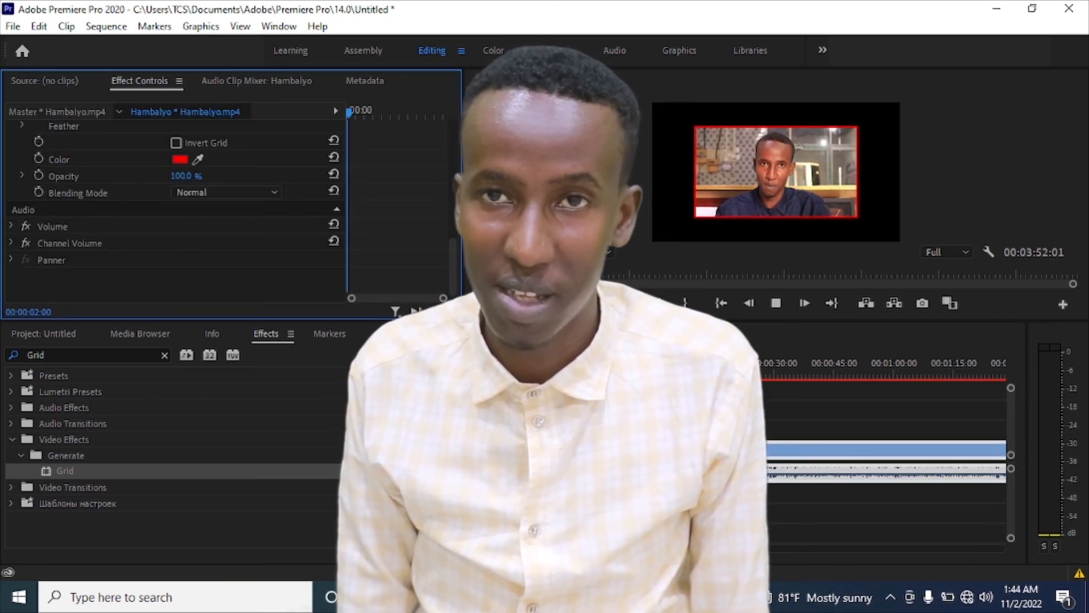
left_click(855, 217)
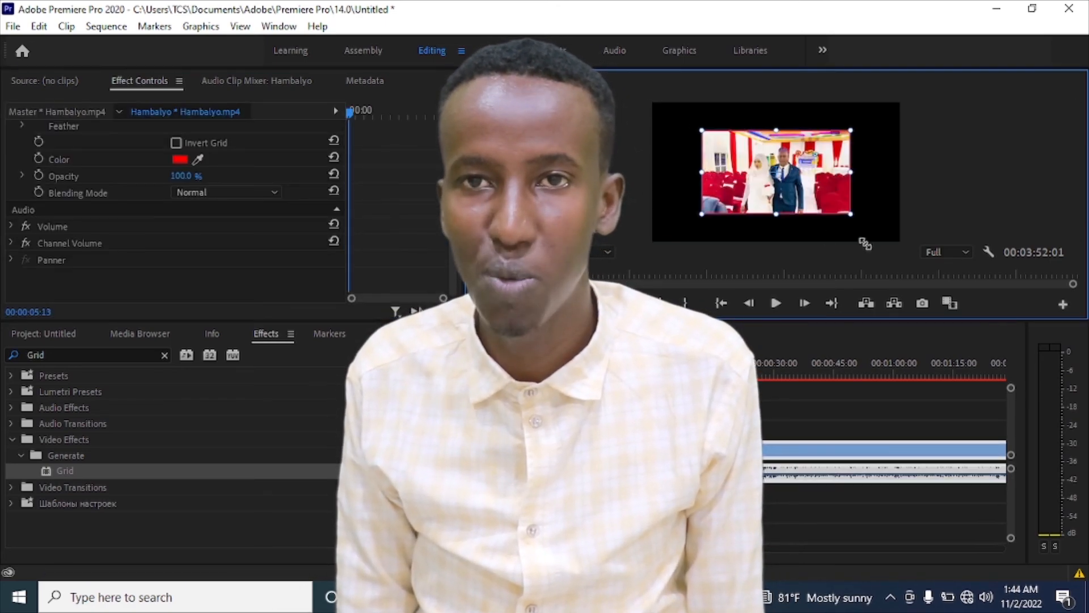
left_click_drag(862, 243, 887, 234)
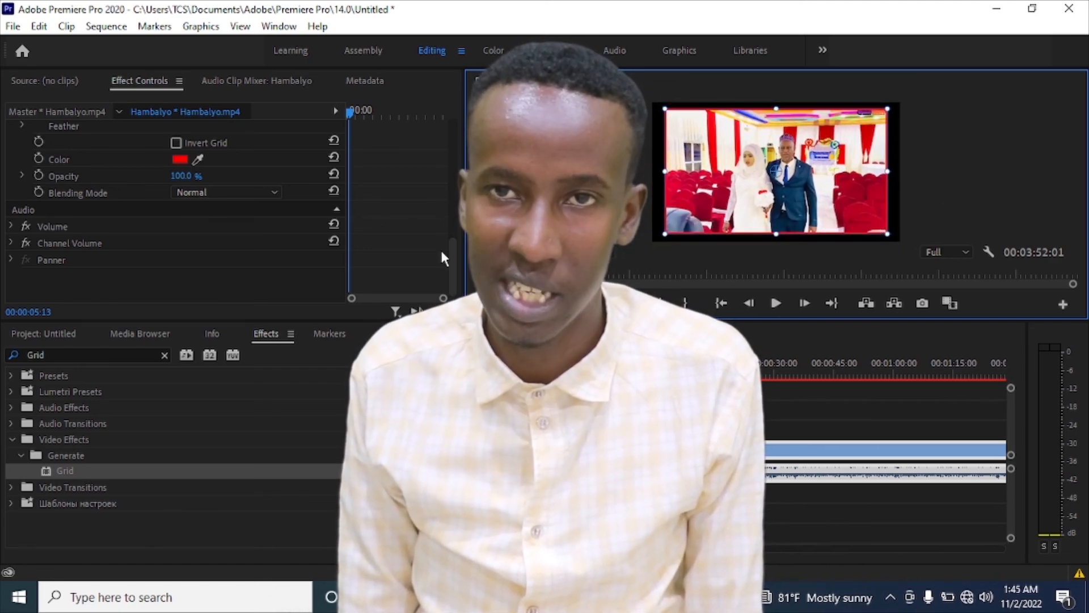
scroll(440, 247, "up", 3)
left_click_drag(181, 212, 105, 221)
key("space")
key("space")
left_click_drag(182, 212, 192, 213)
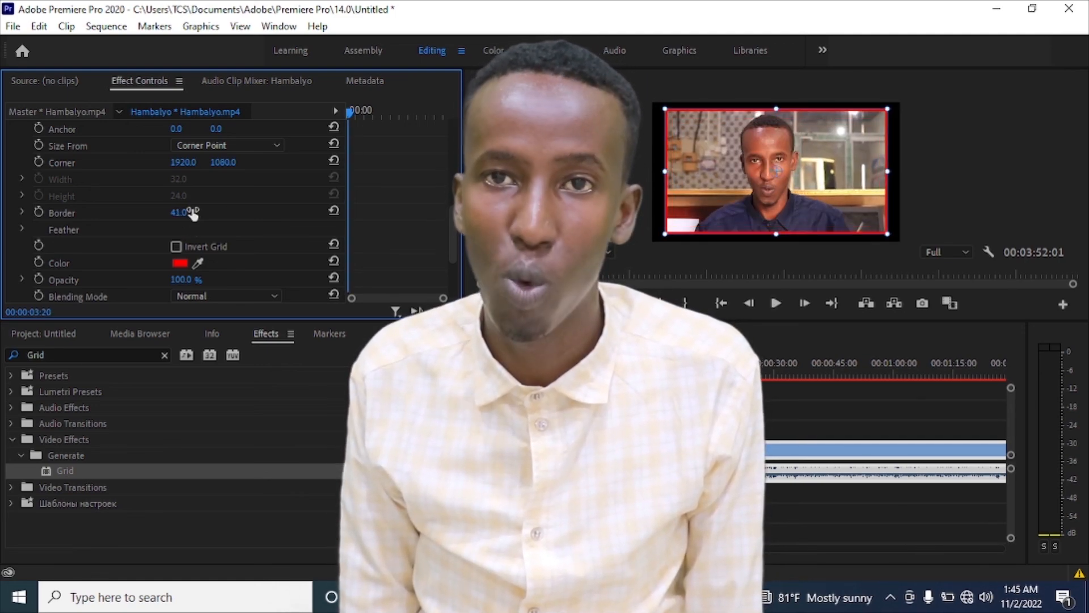